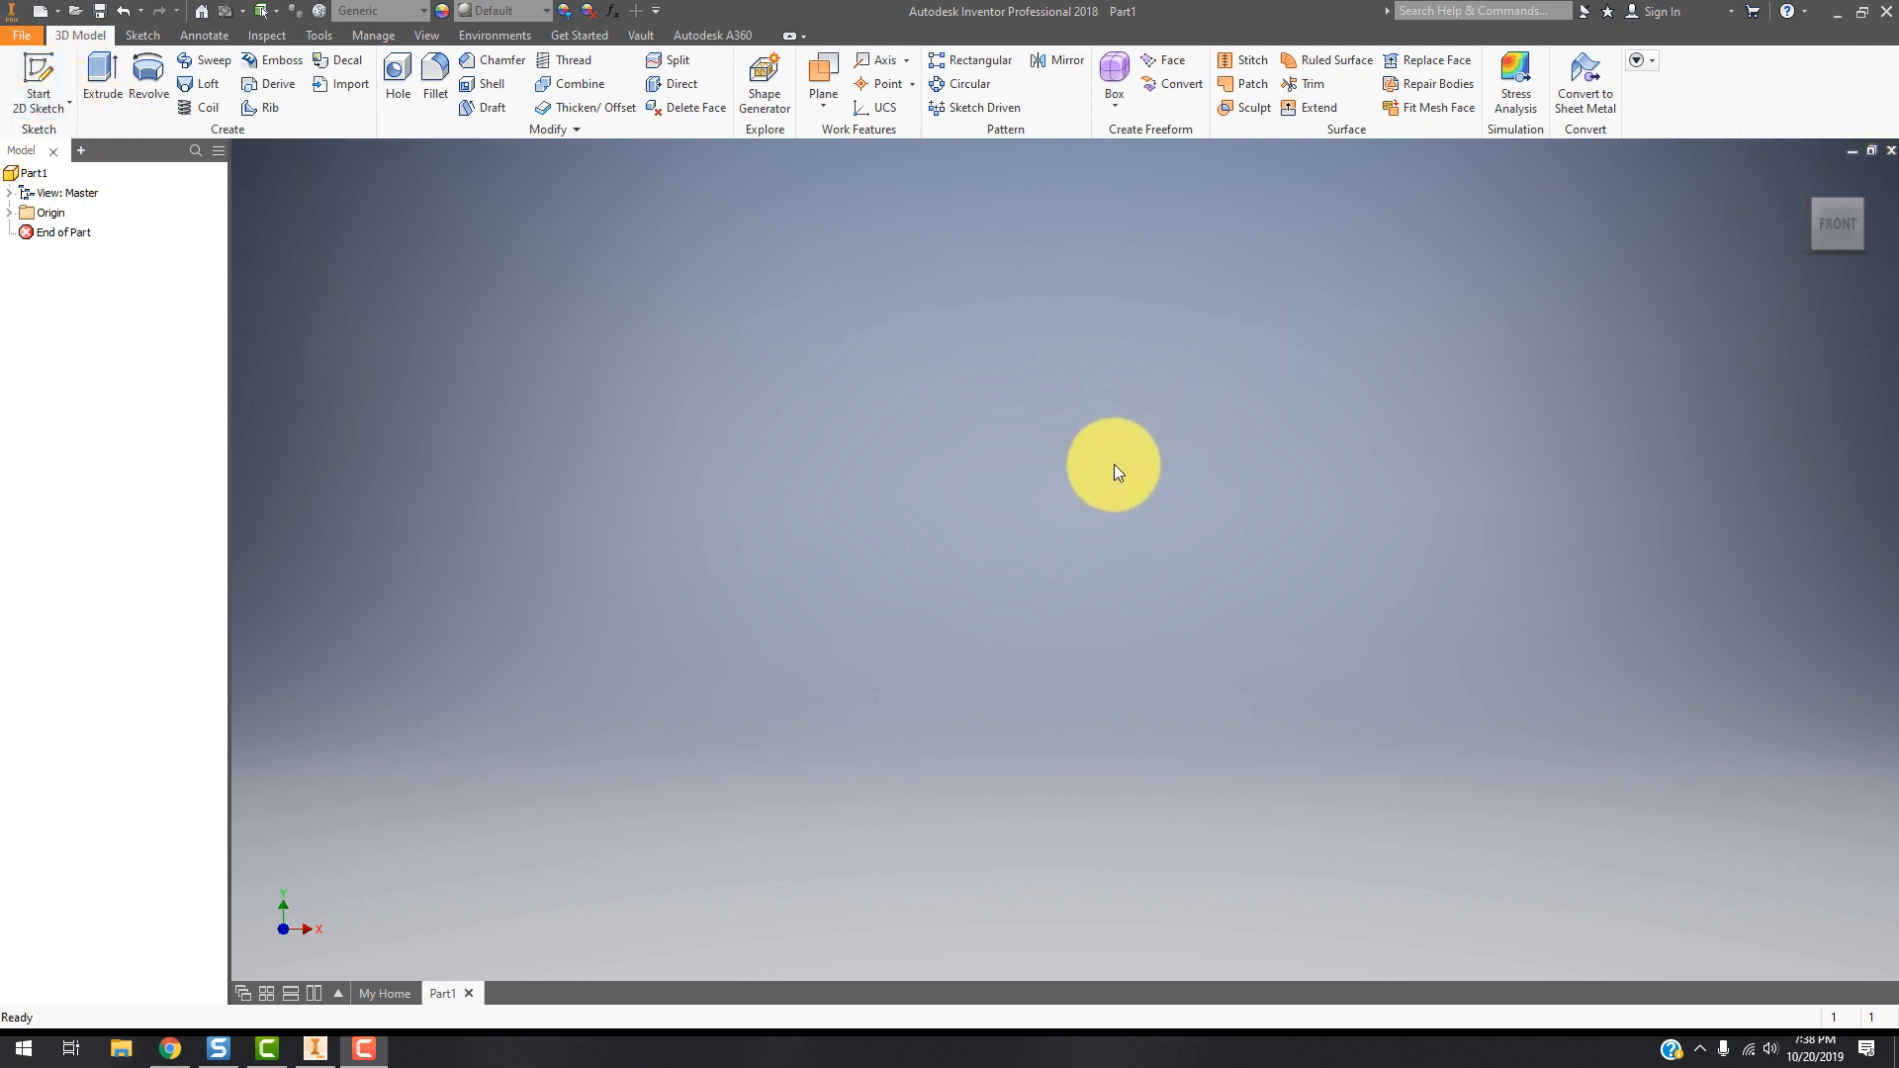
- Start a new 2D sketch on the front (XY) origin plane
{"action": "left_click", "coordinate": [62, 103]}
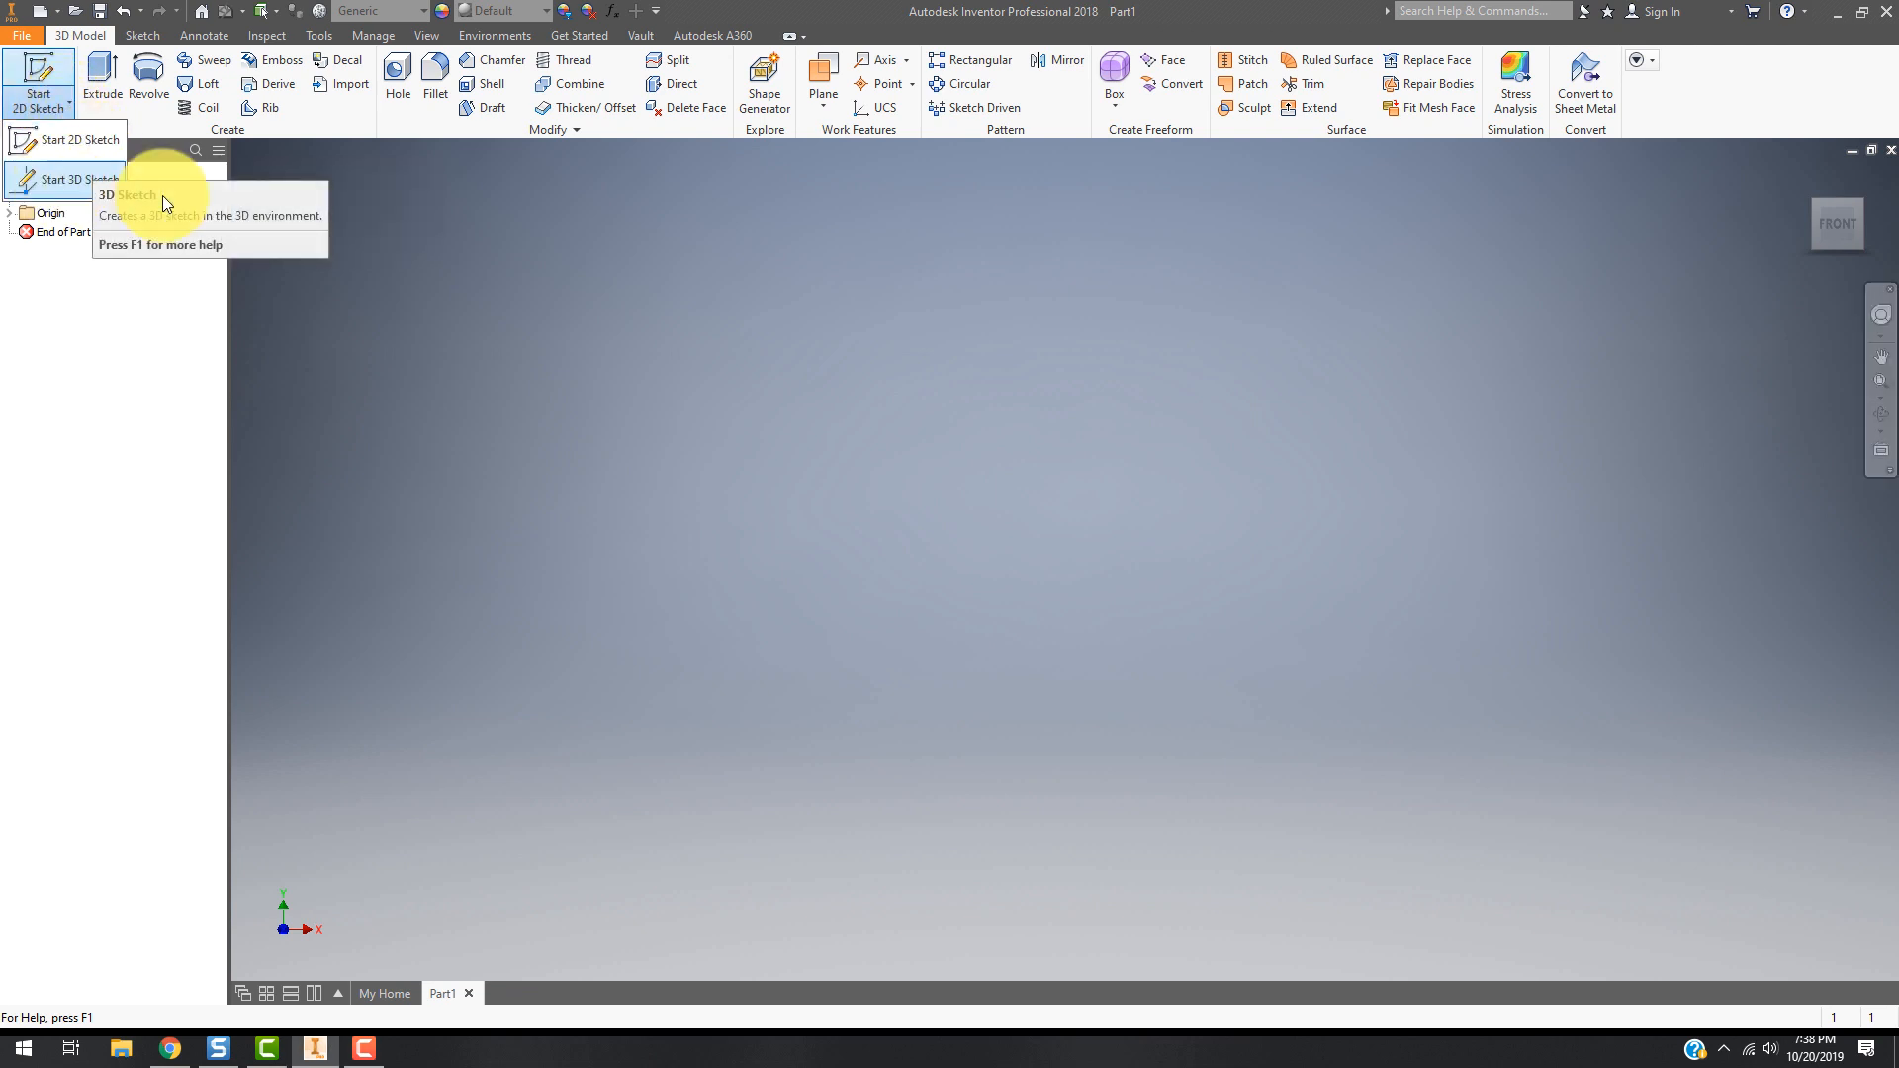
{"action": "left_click", "coordinate": [519, 362]}
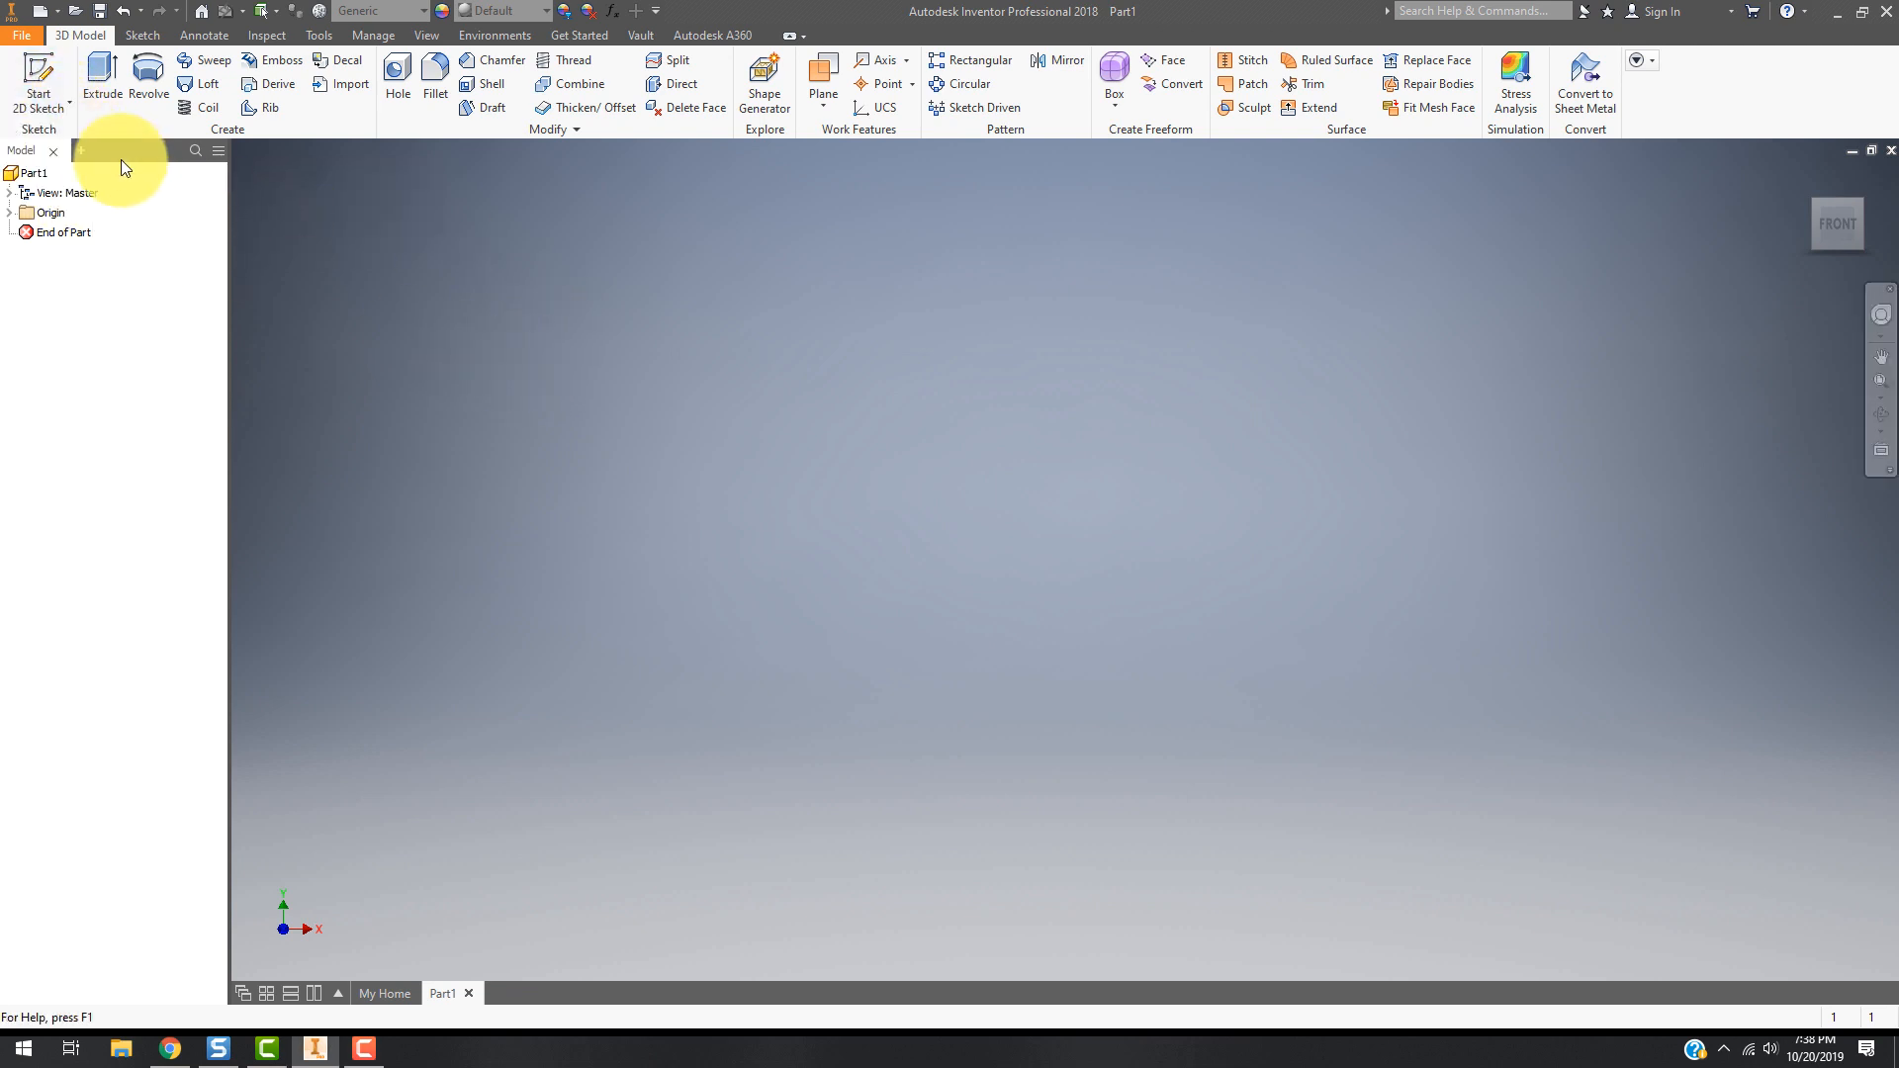
{"action": "left_click", "coordinate": [43, 69]}
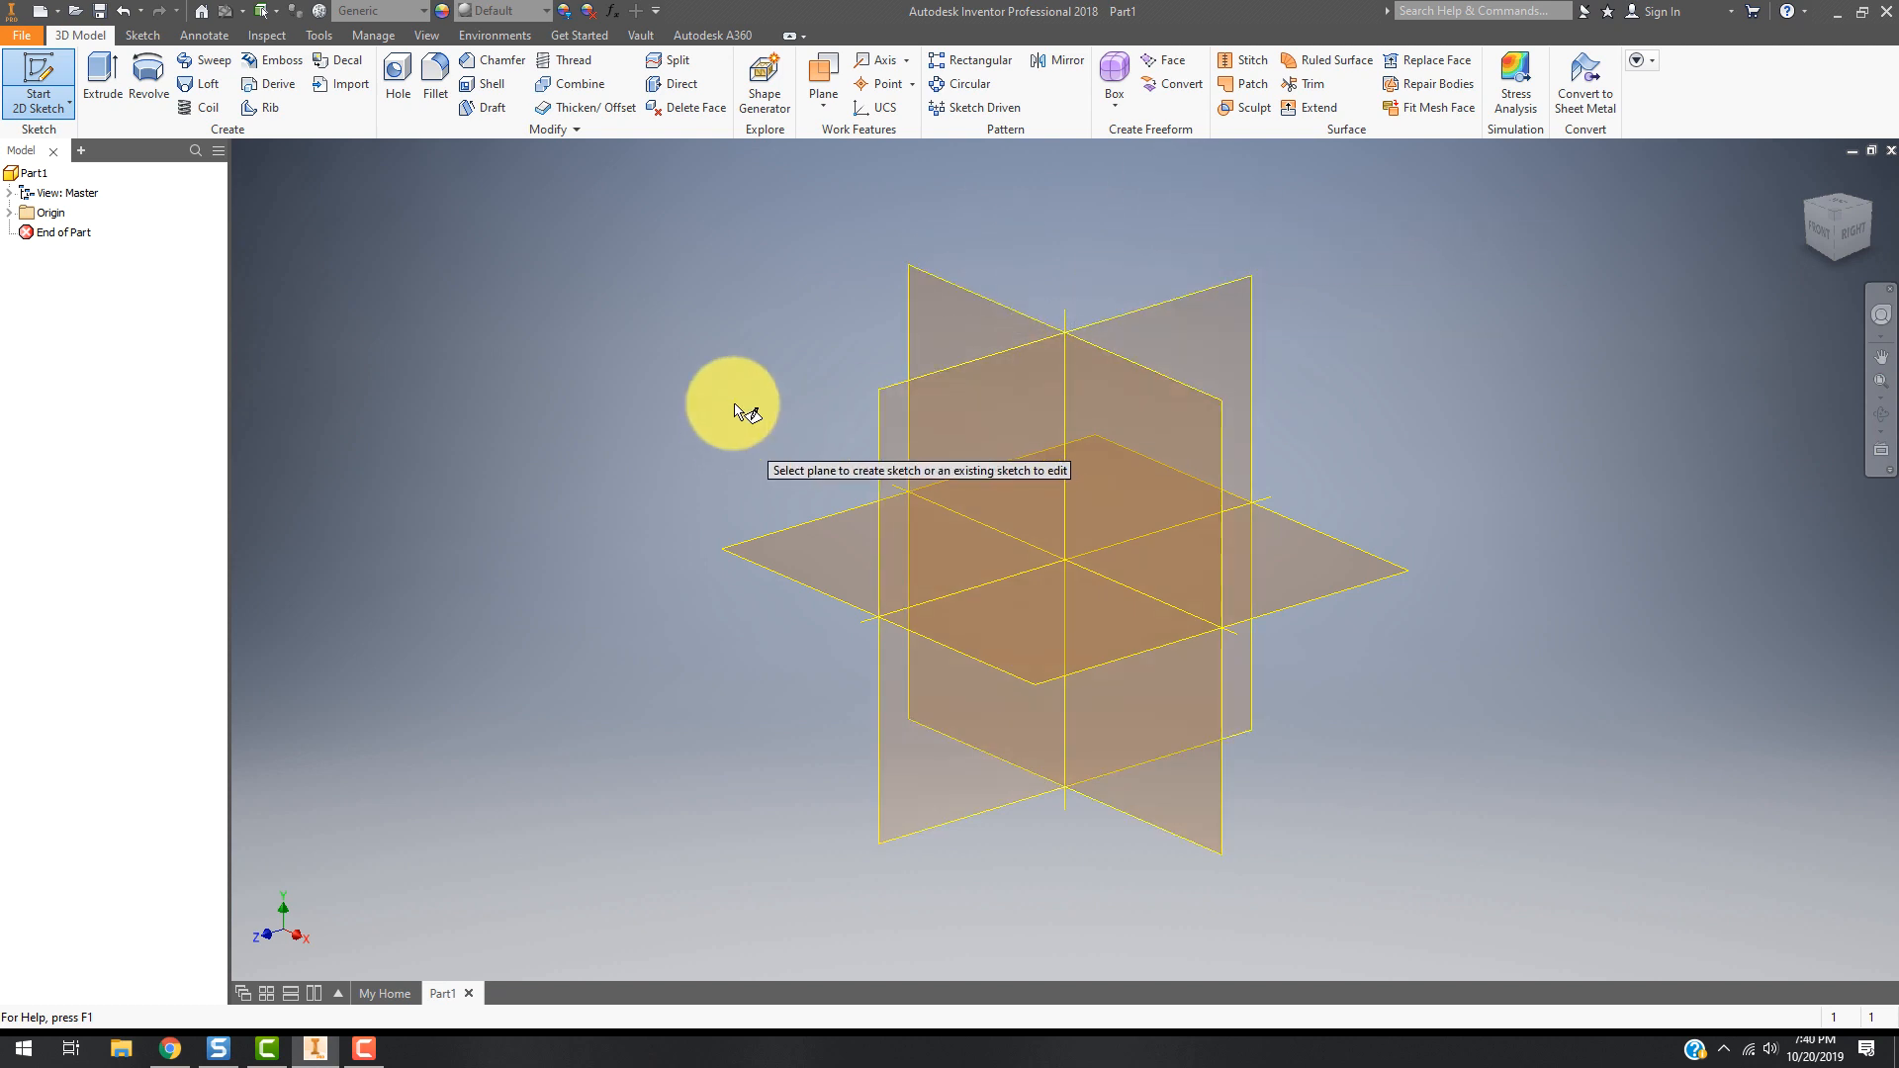
{"action": "left_click", "coordinate": [938, 306]}
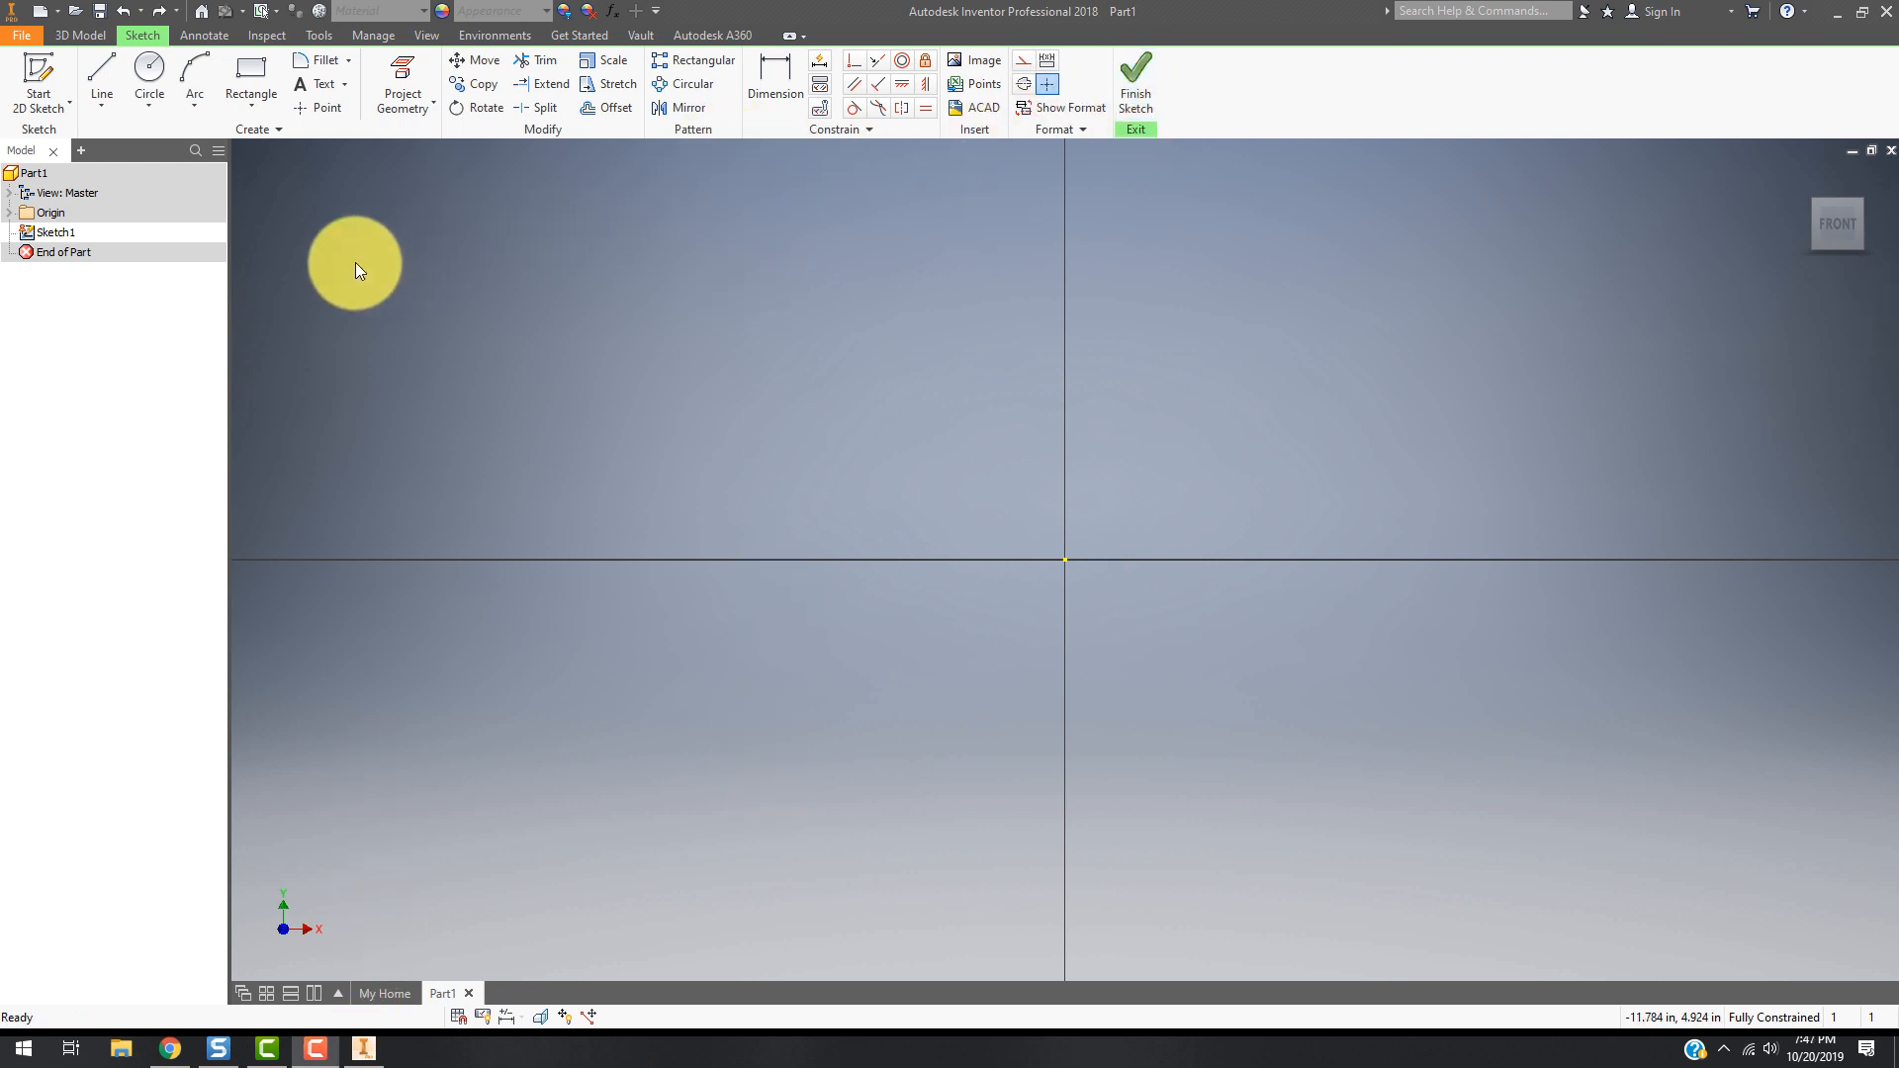
{"action": "left_click", "coordinate": [105, 109]}
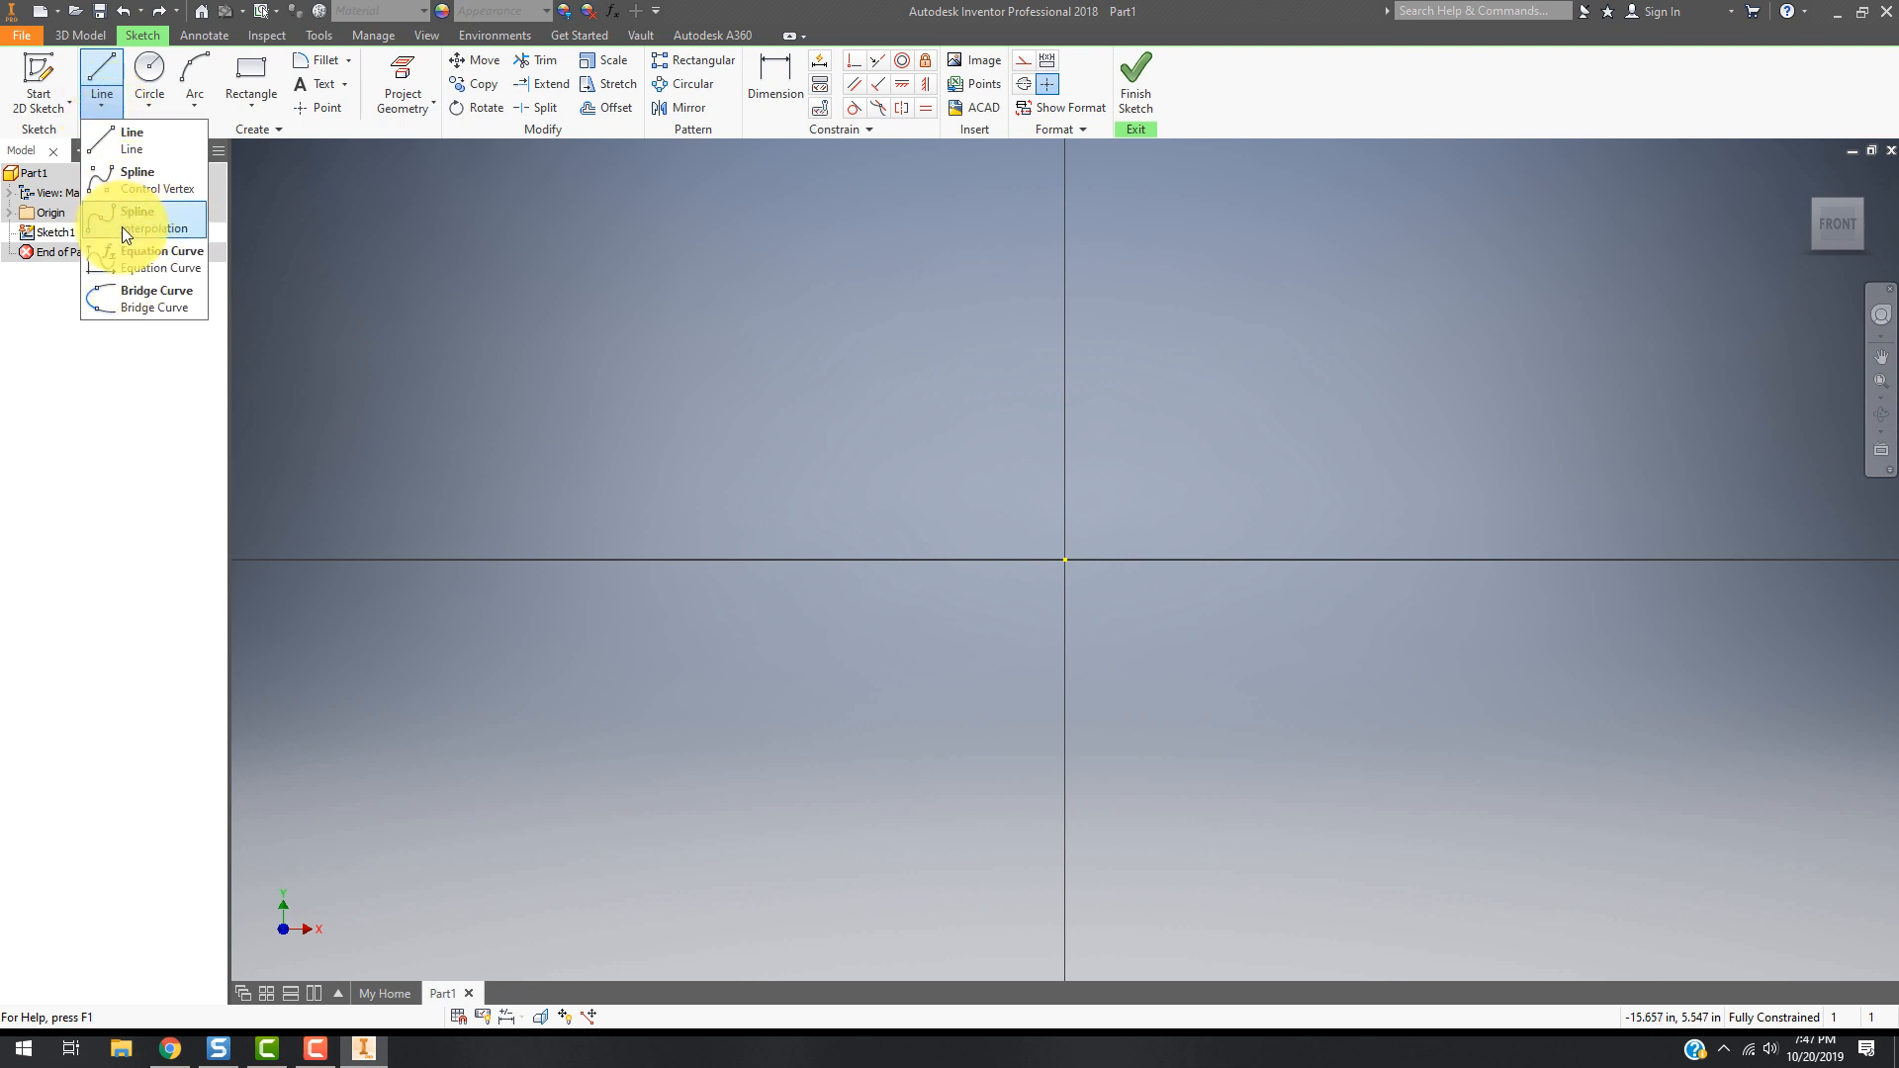
{"action": "left_click", "coordinate": [144, 97]}
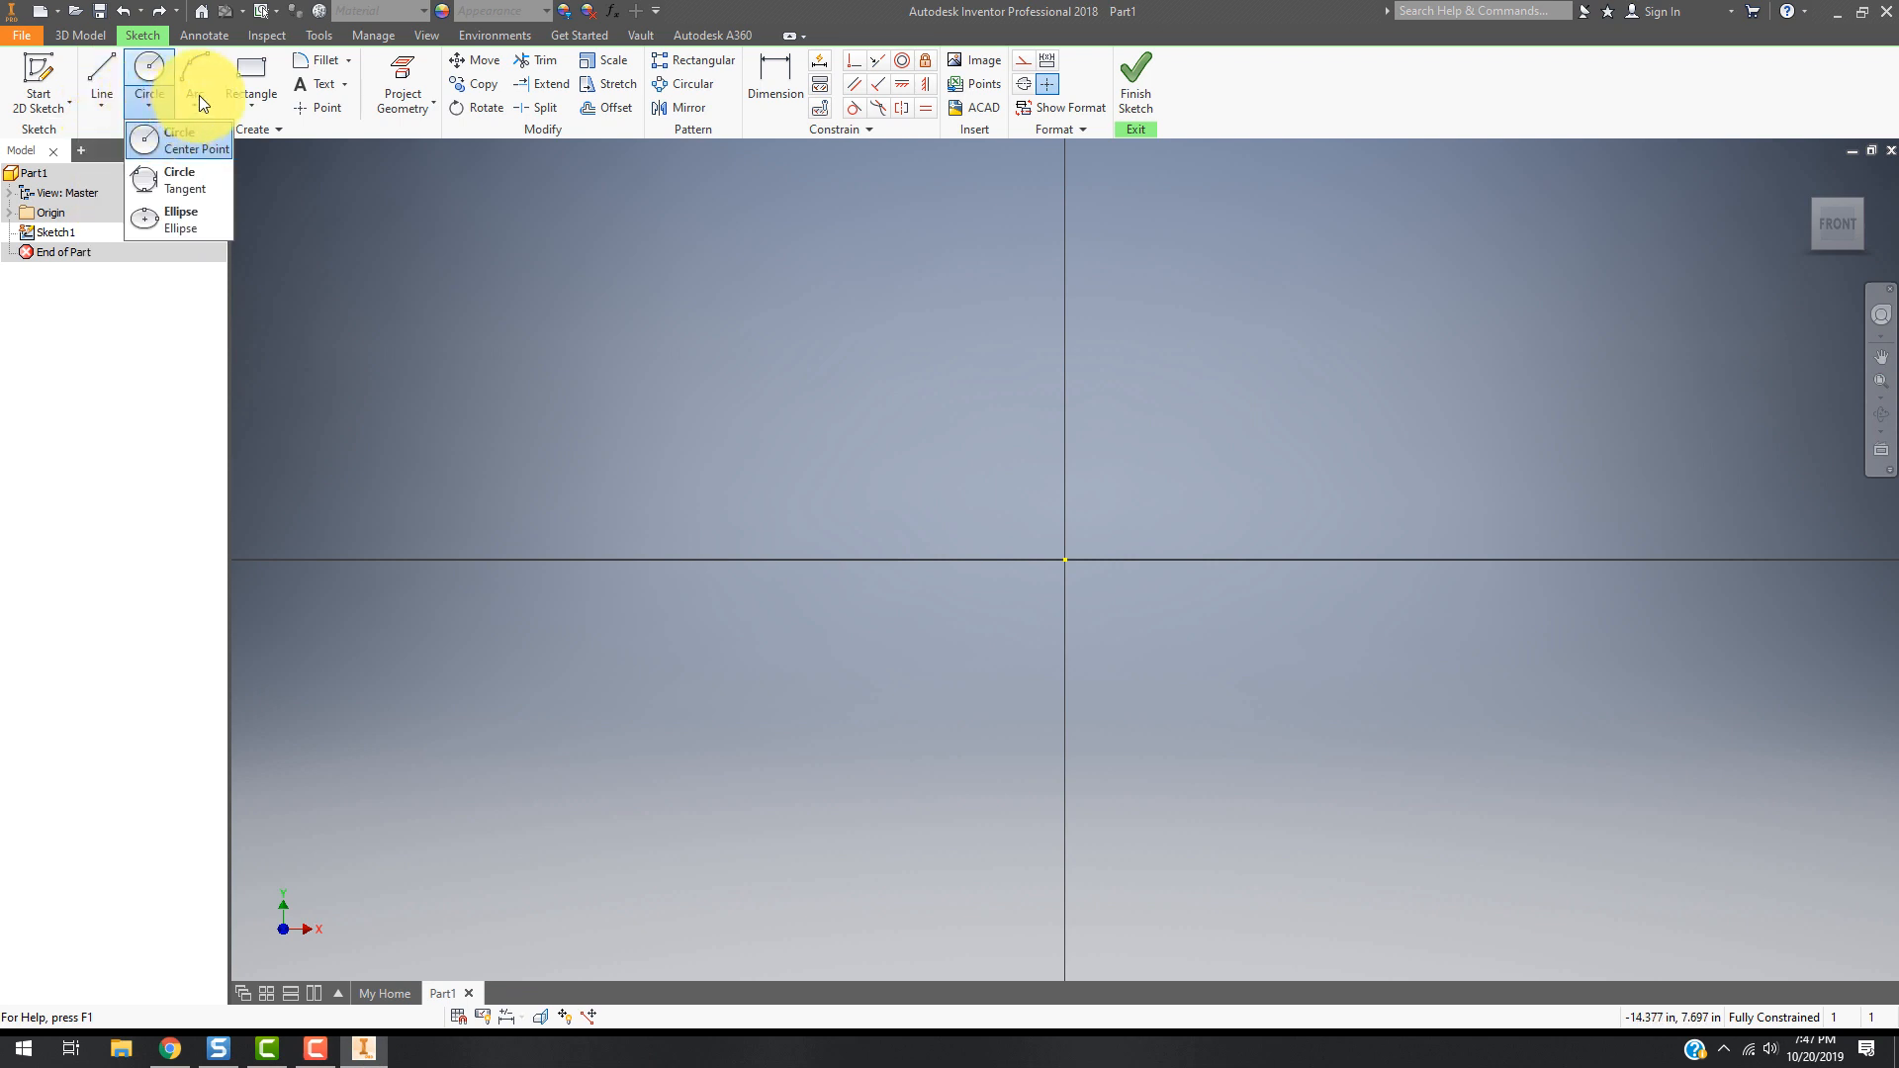
{"action": "left_click", "coordinate": [199, 97]}
{"action": "left_click", "coordinate": [240, 99]}
{"action": "left_click", "coordinate": [240, 99]}
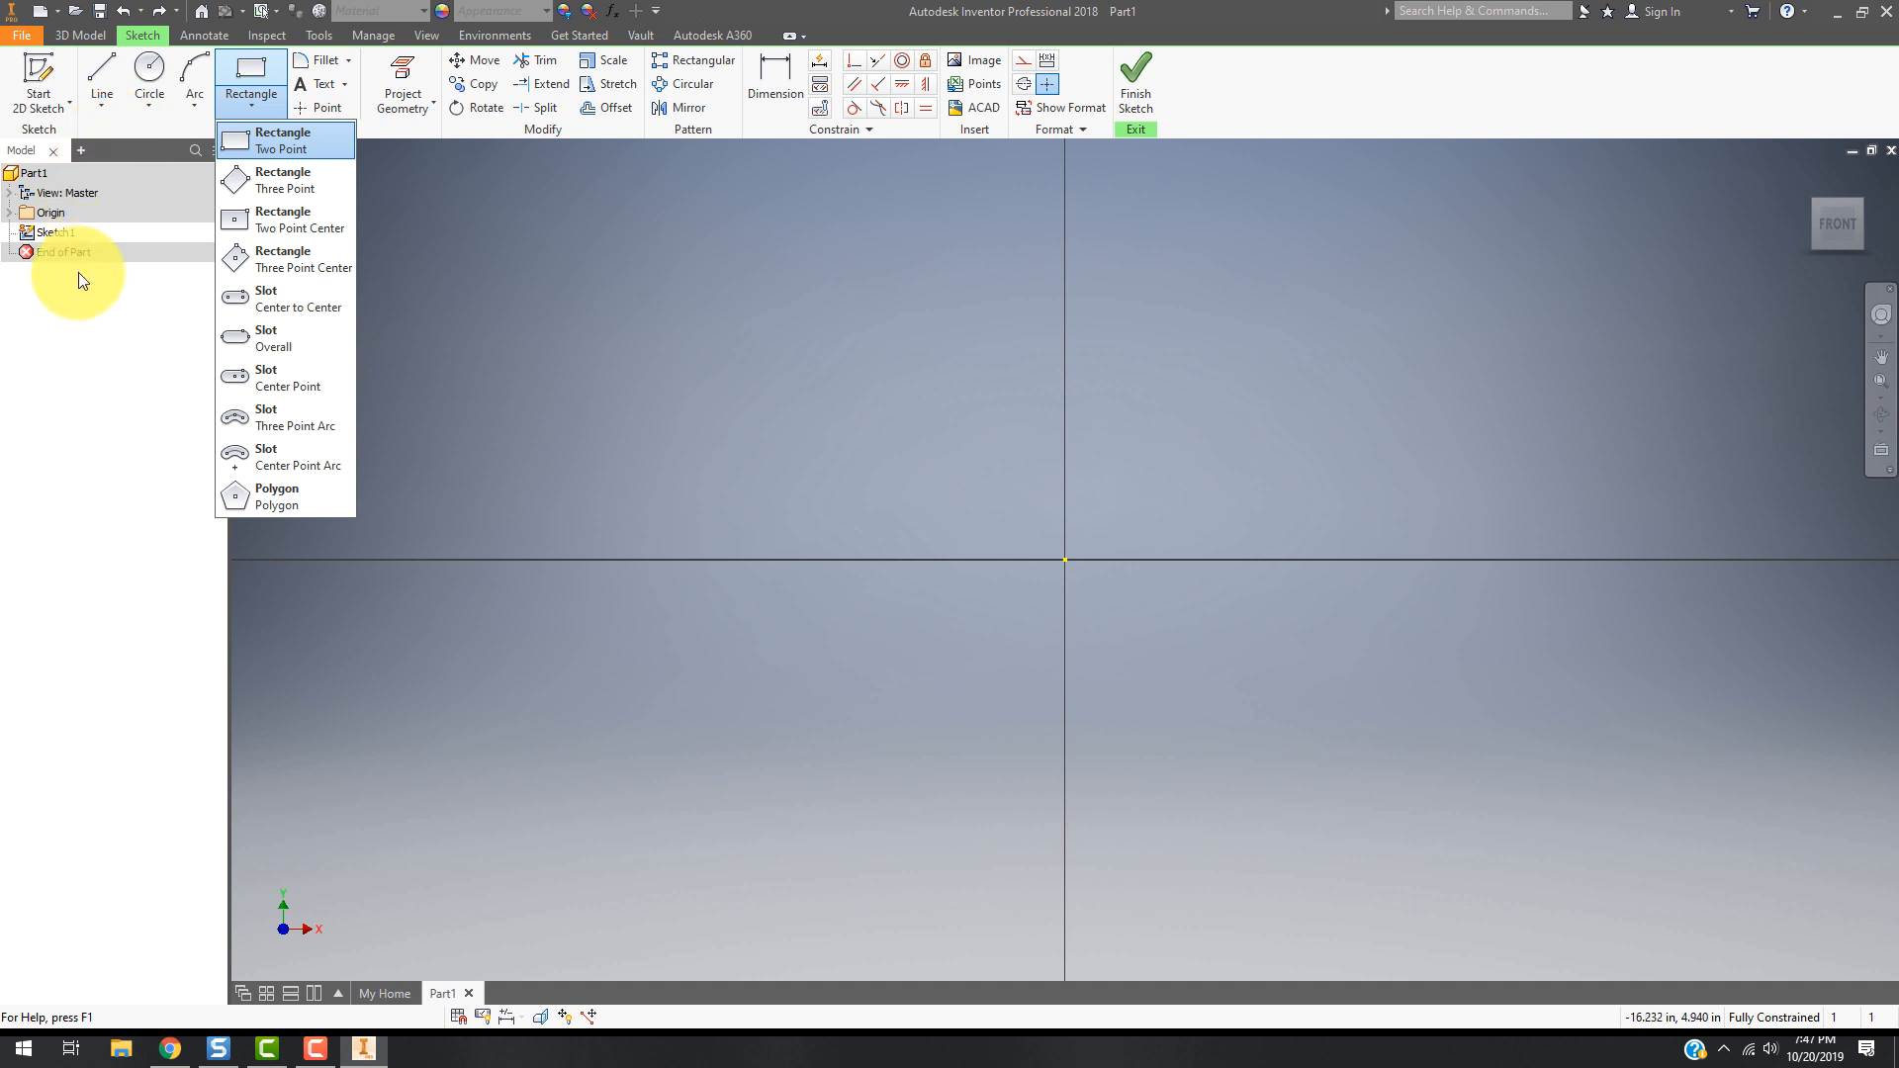
{"action": "left_click", "coordinate": [31, 323]}
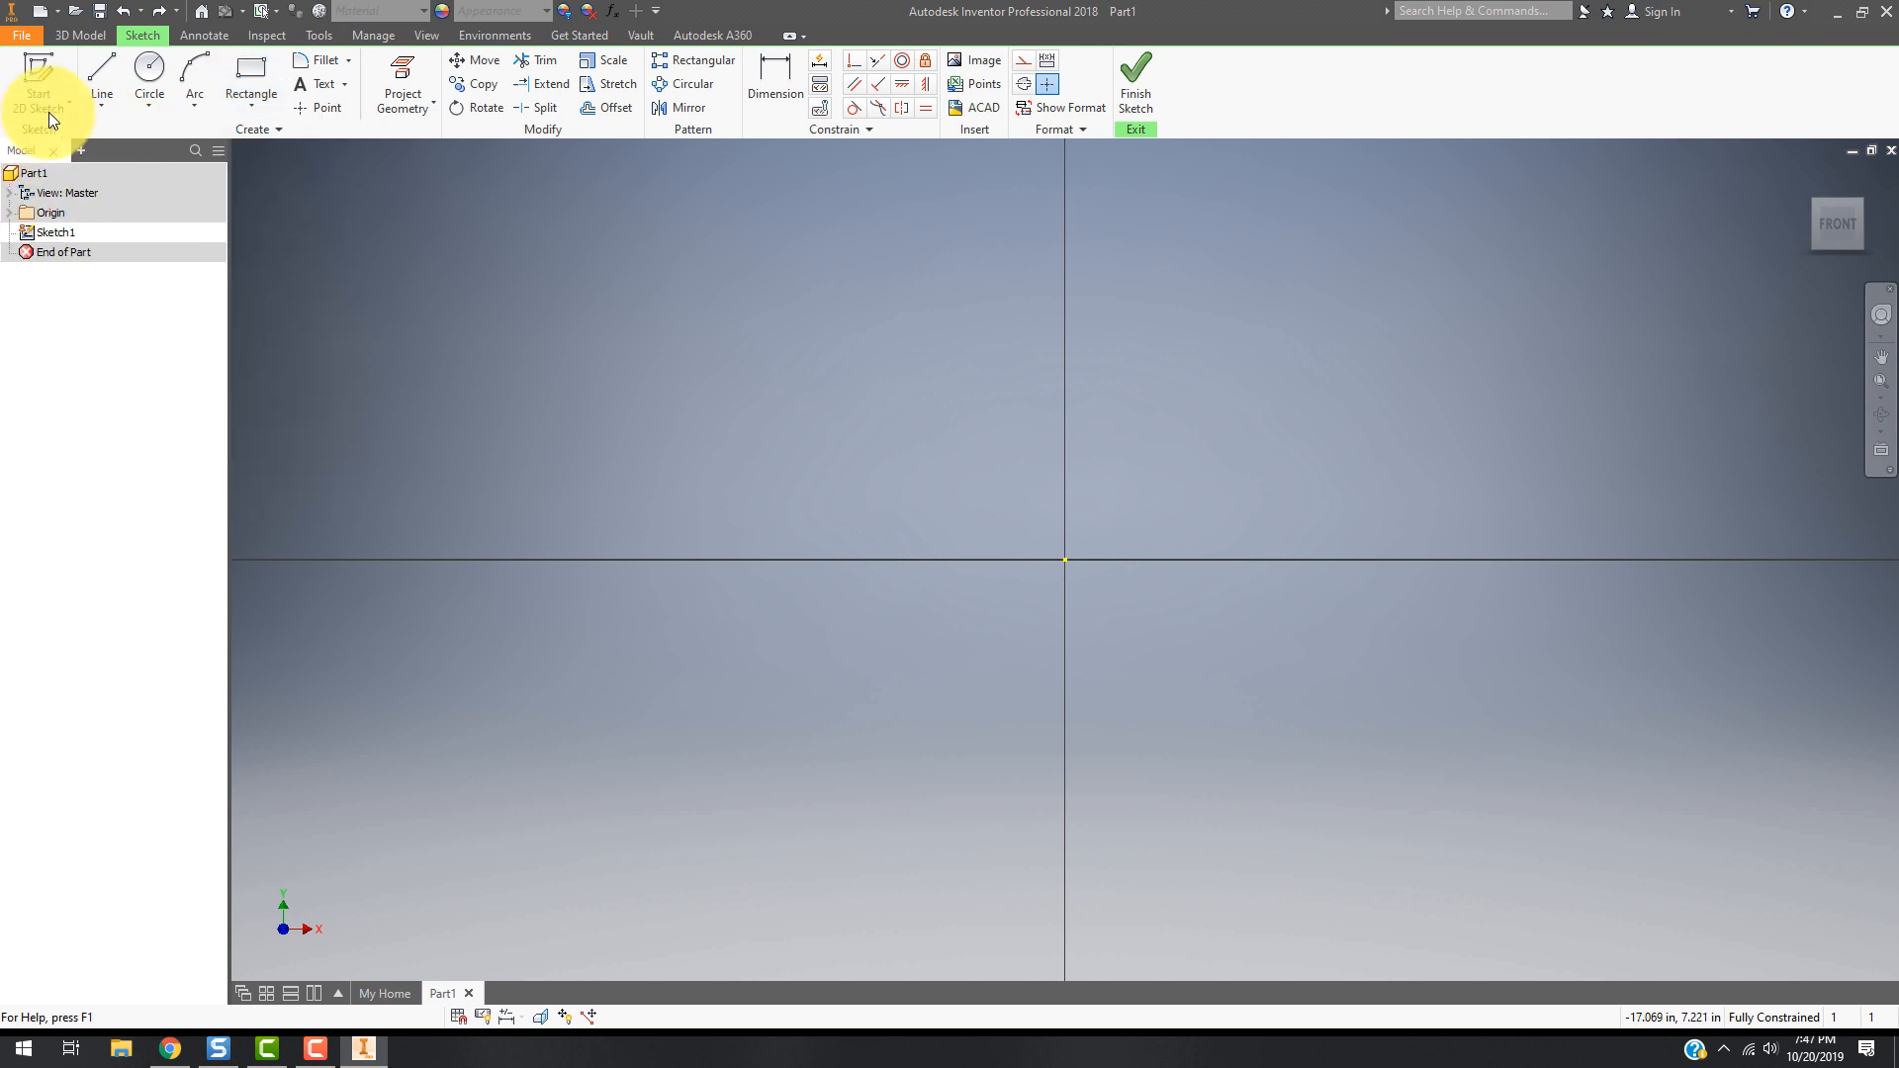
- Draw a closed, irregular 14-sided profile with the Line tool, starting and ending at the origin, without letting its edges cross
{"action": "left_click", "coordinate": [97, 69]}
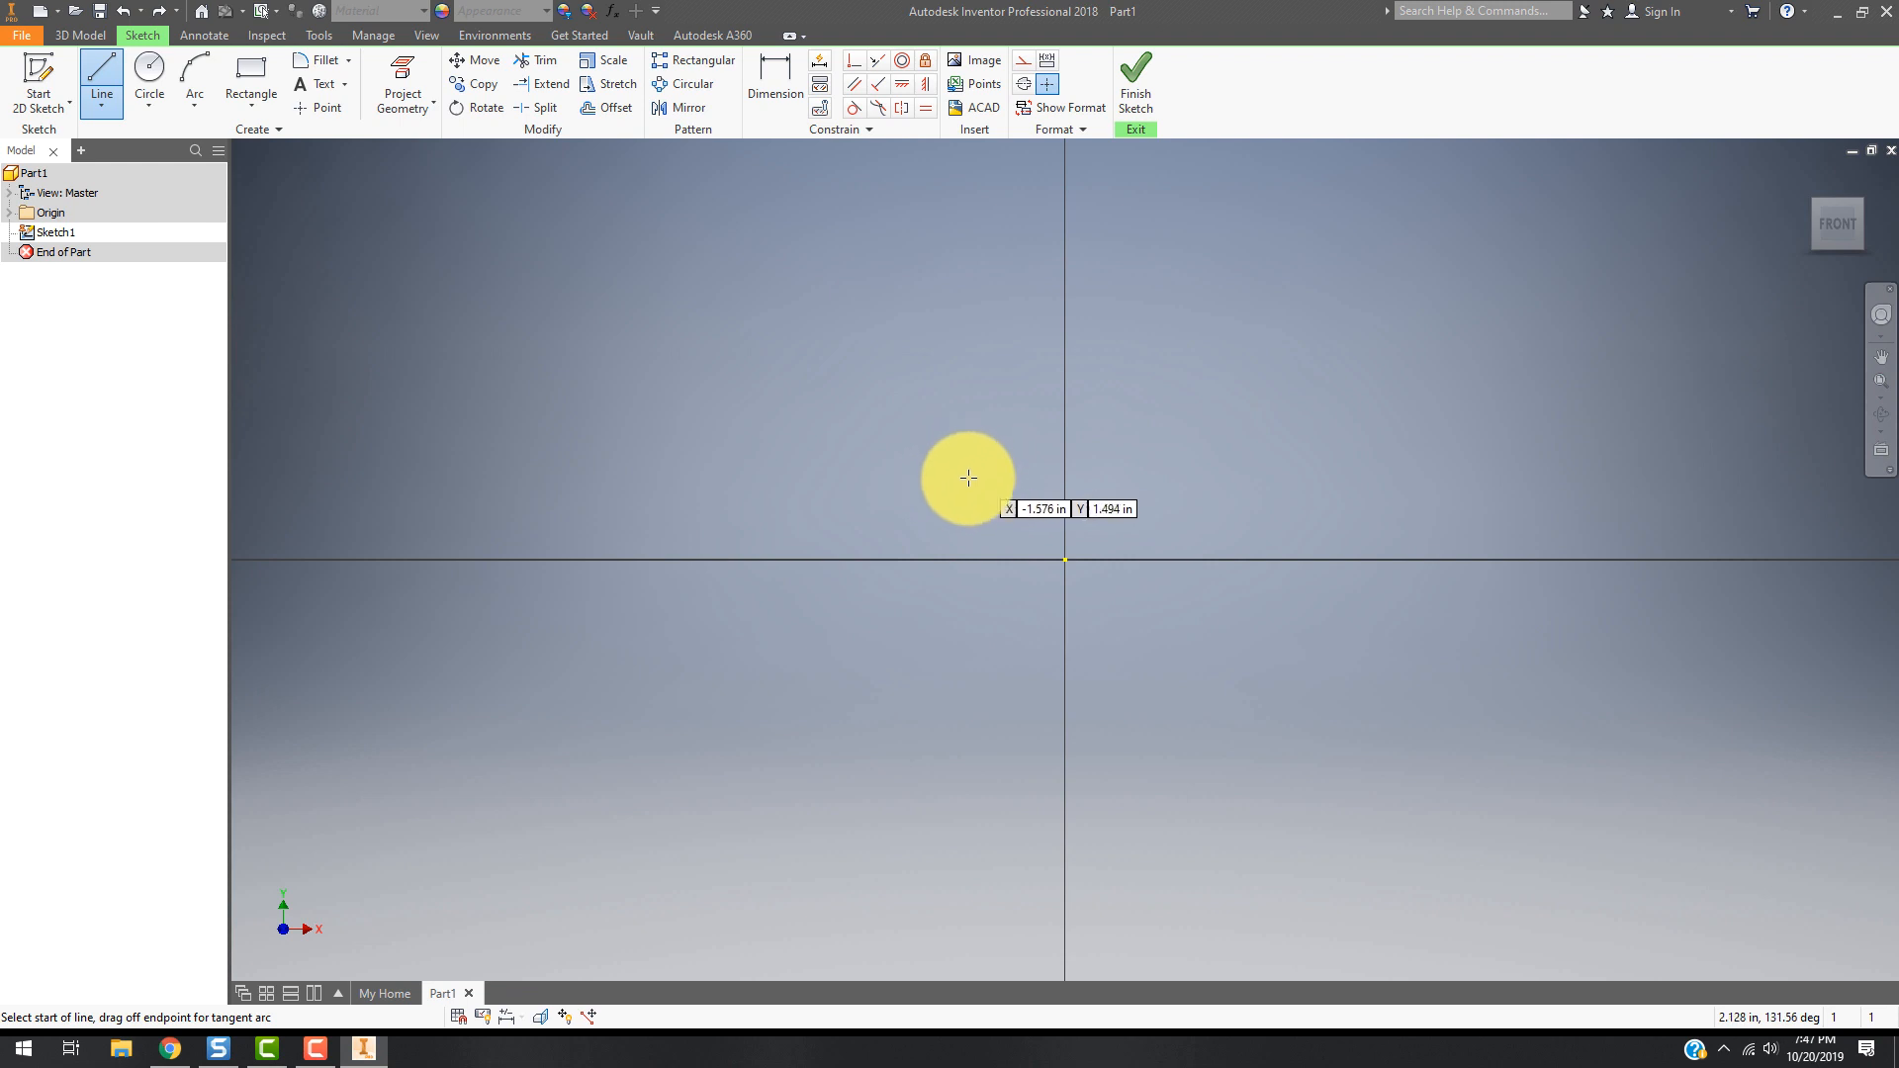
{"action": "left_click", "coordinate": [1064, 559]}
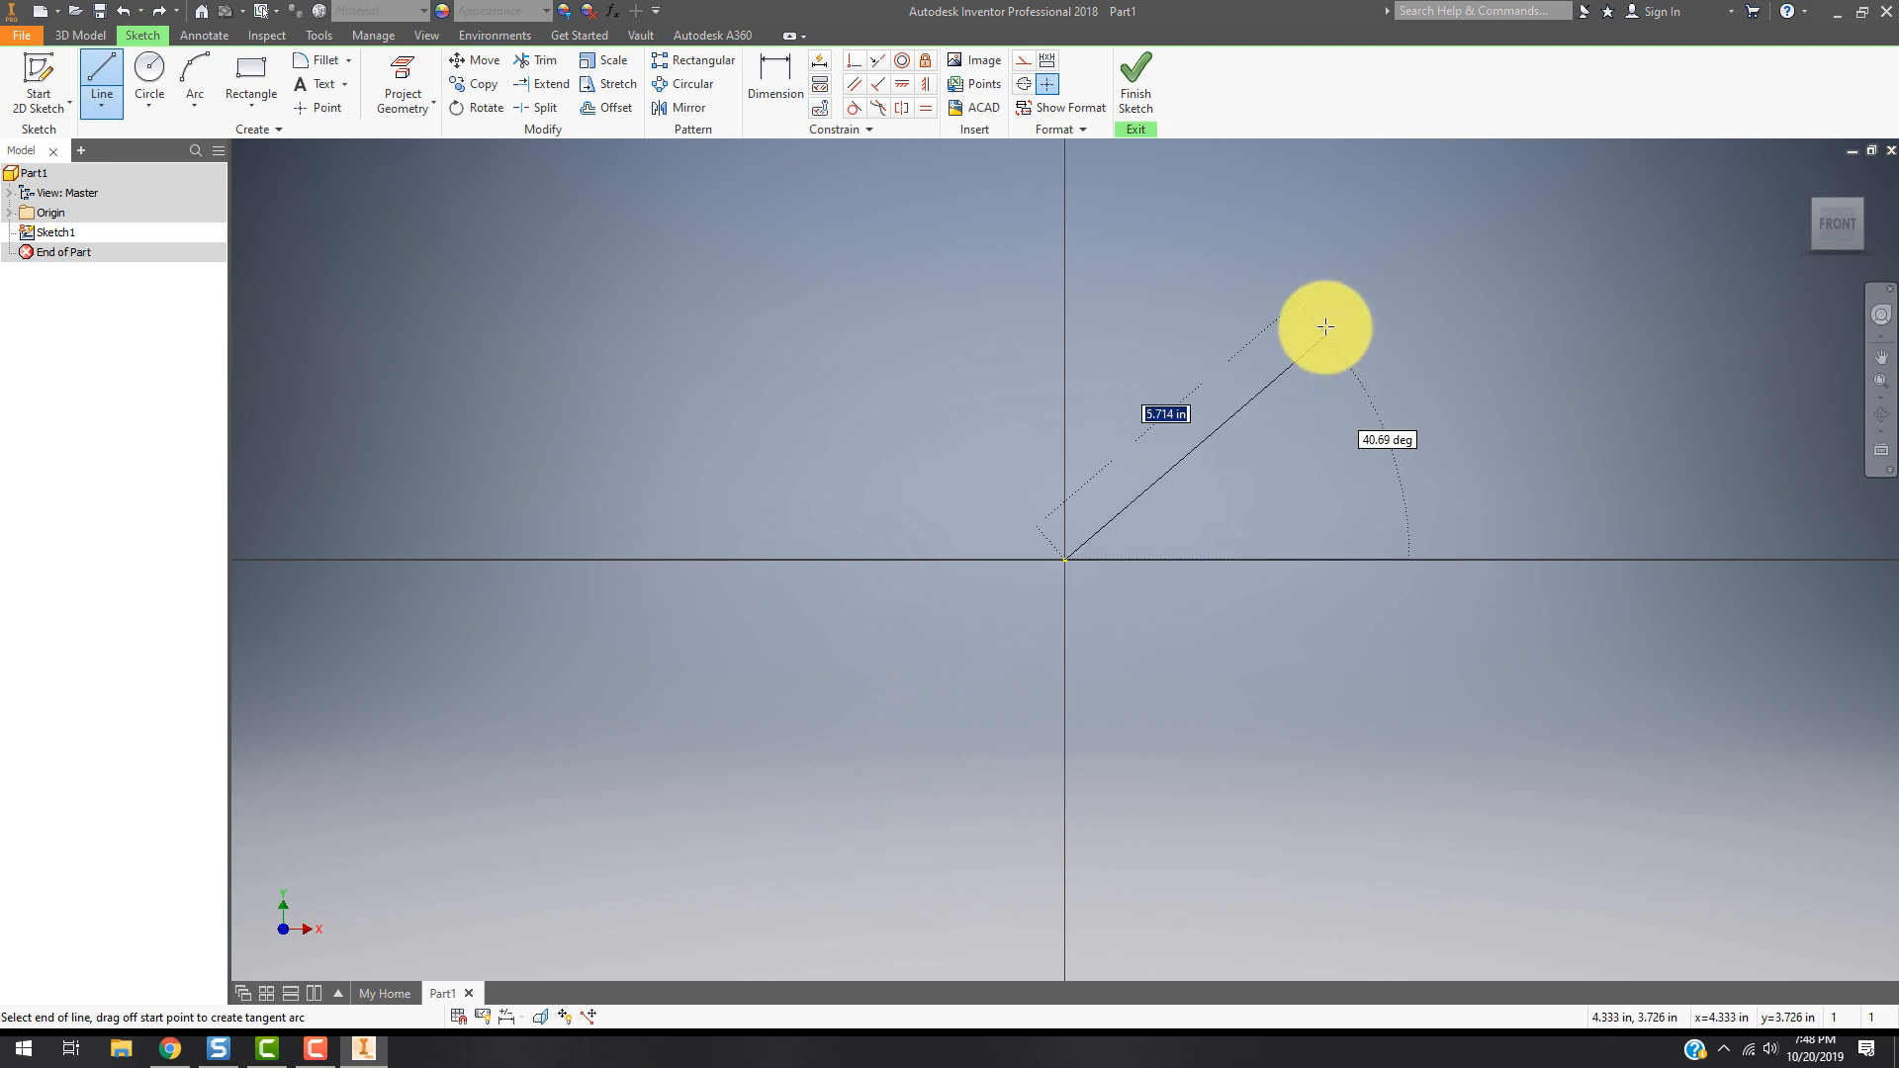
{"action": "left_click", "coordinate": [1296, 263]}
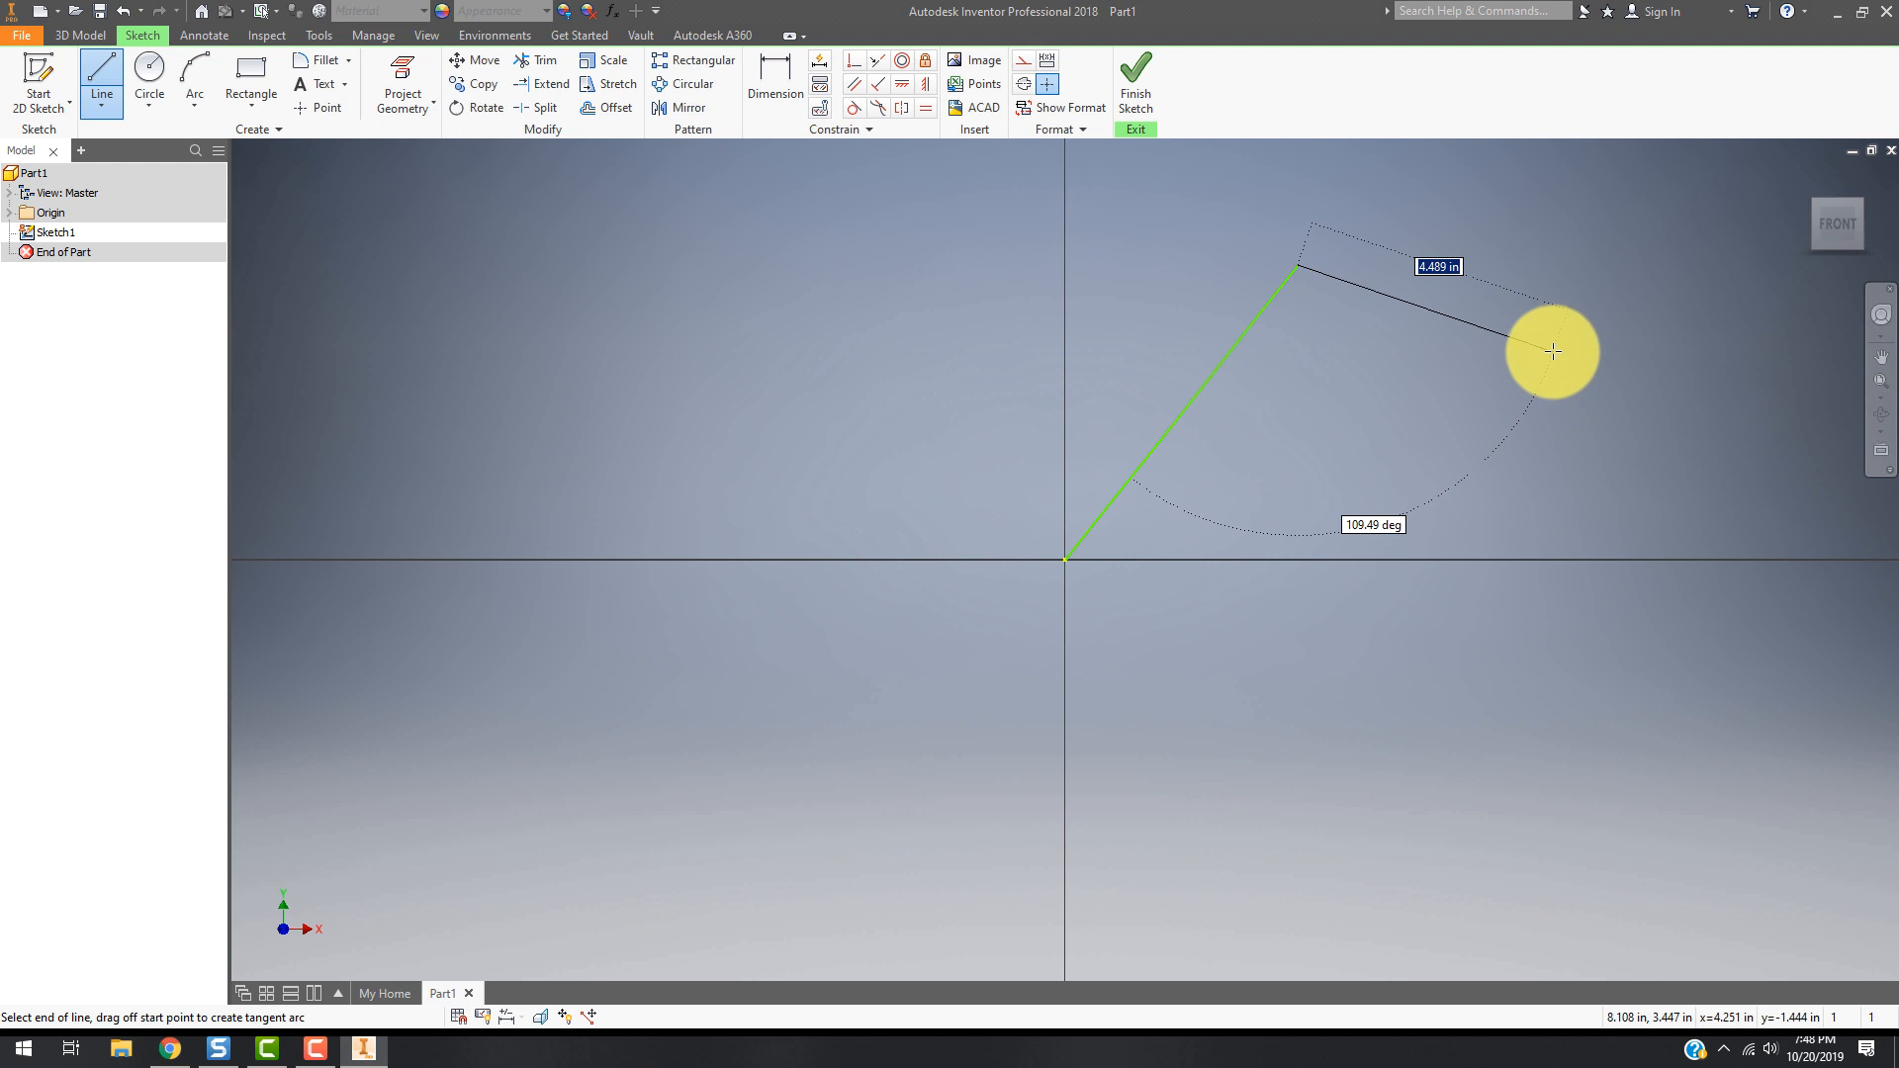
{"action": "left_click", "coordinate": [1547, 353]}
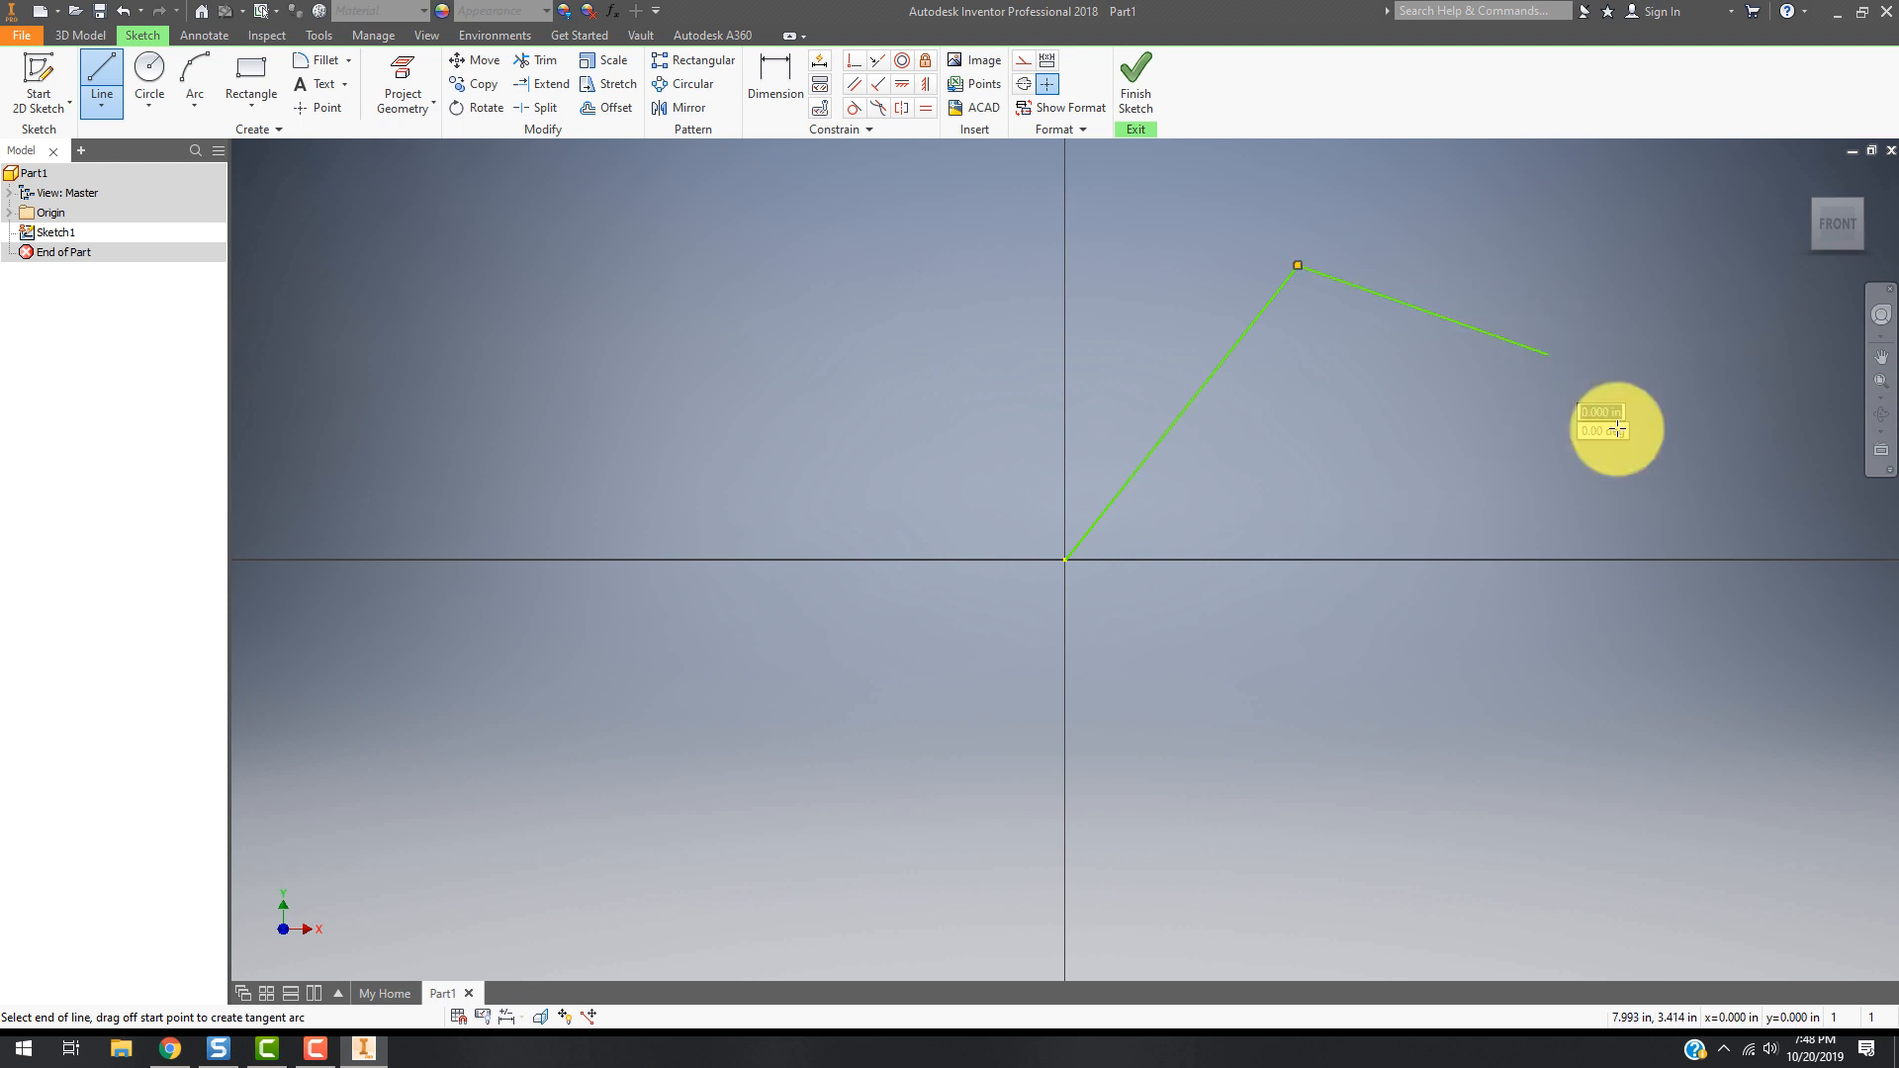
{"action": "left_click", "coordinate": [1698, 806]}
{"action": "left_click", "coordinate": [1298, 713]}
{"action": "left_click", "coordinate": [1414, 442]}
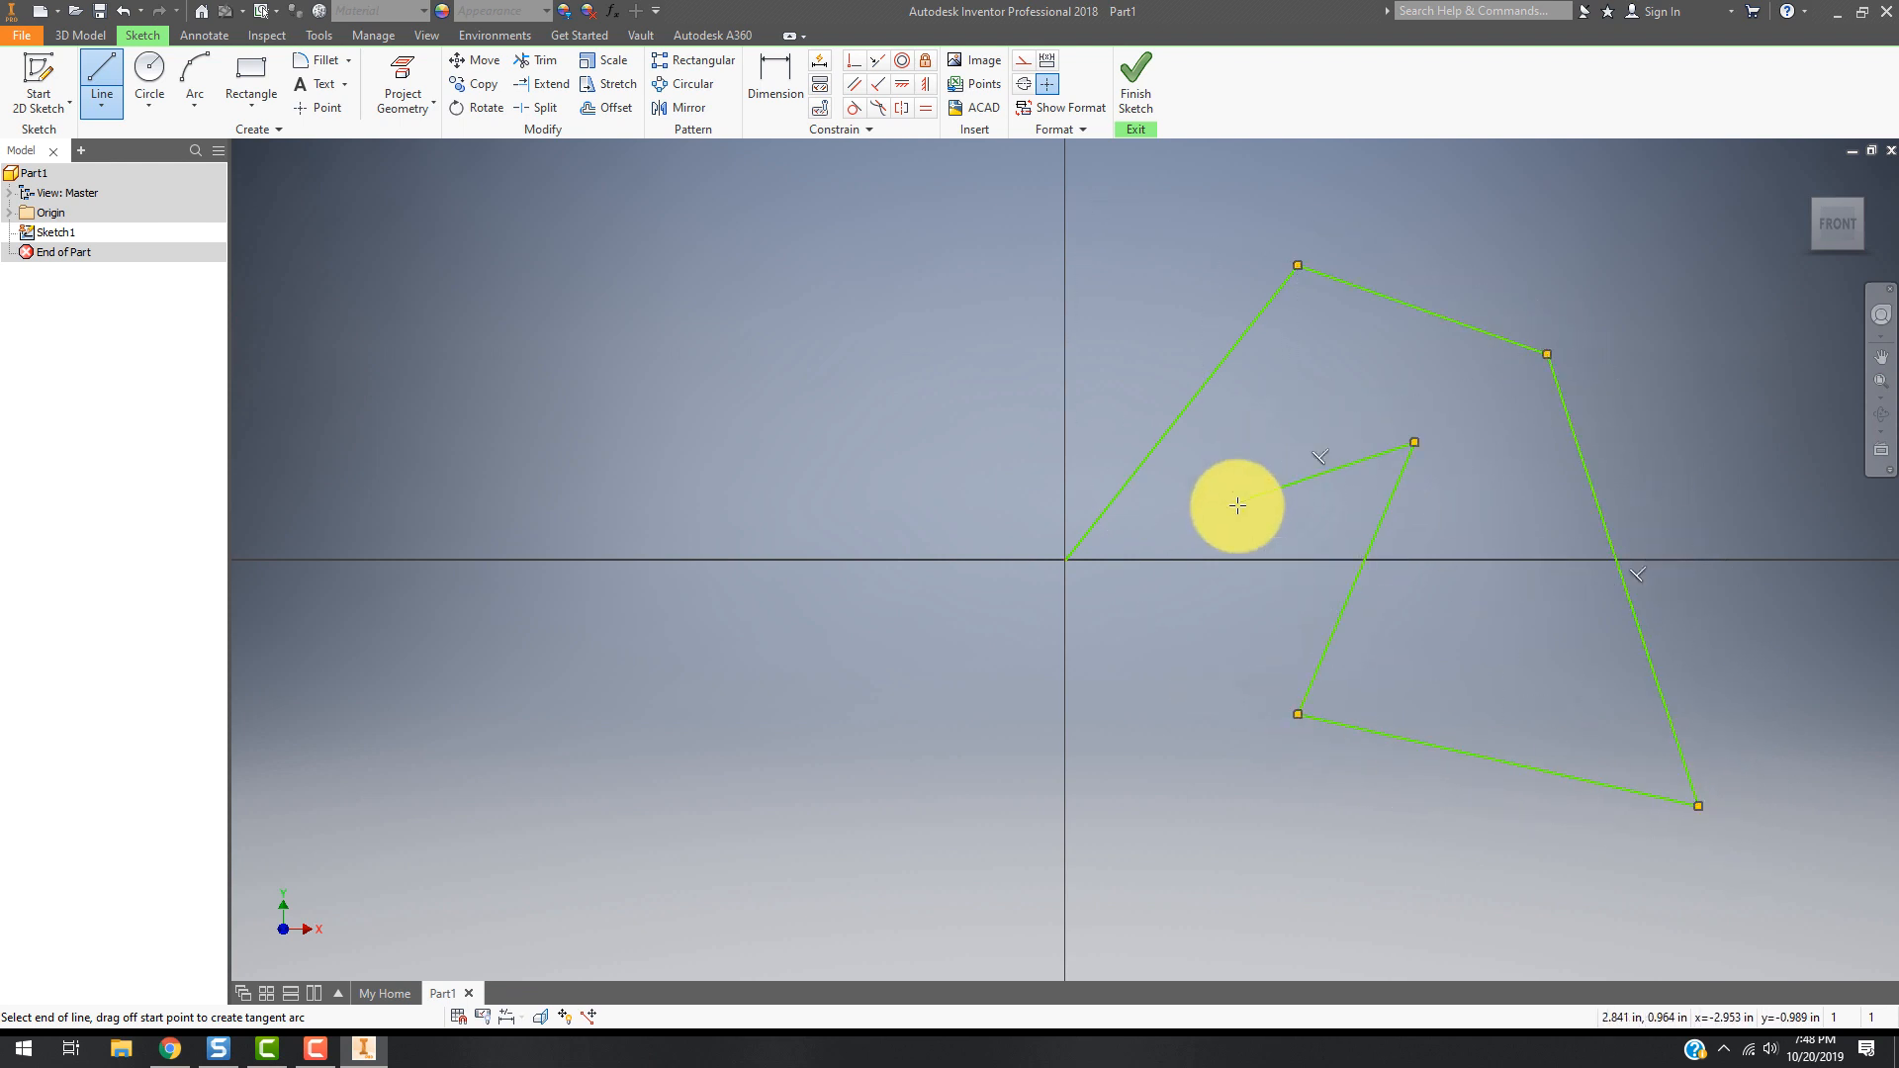
{"action": "left_click", "coordinate": [1237, 502]}
{"action": "left_click", "coordinate": [1133, 909]}
{"action": "left_click", "coordinate": [1537, 908]}
{"action": "left_click", "coordinate": [1447, 980]}
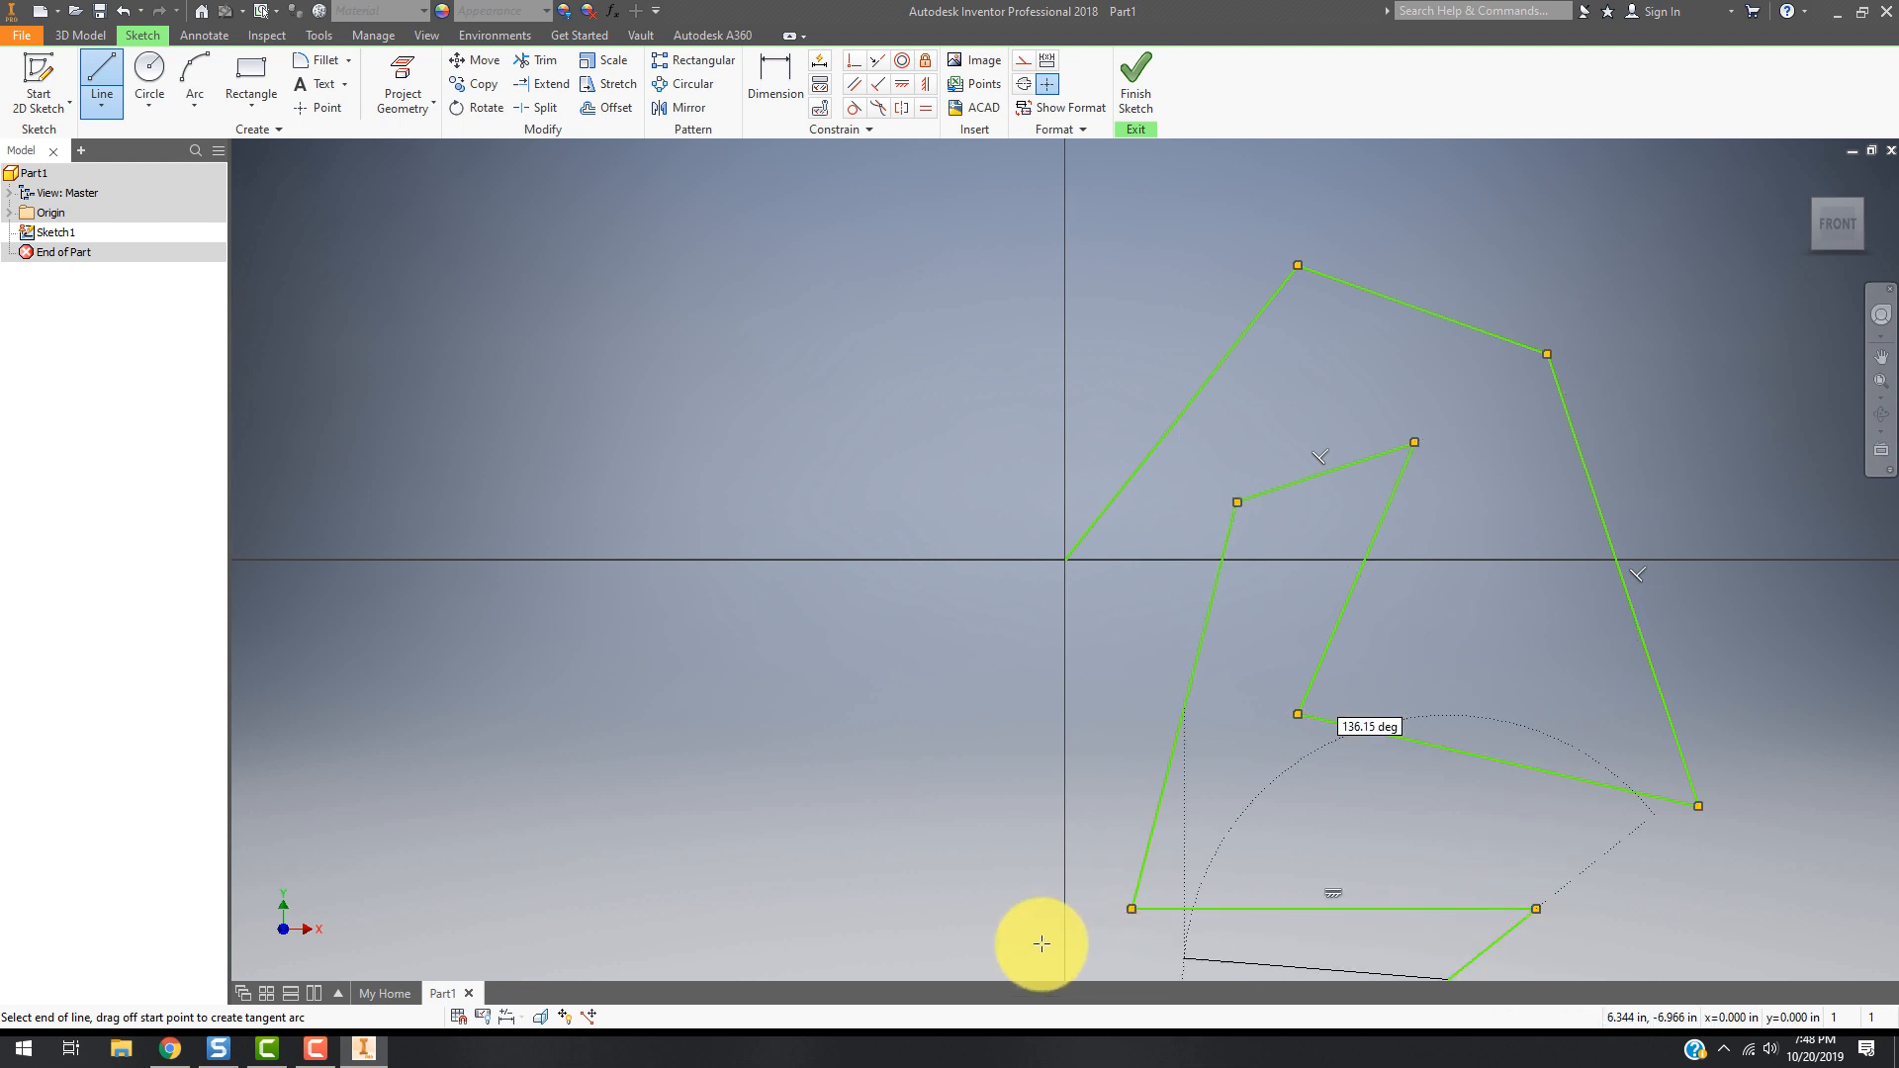
{"action": "left_click", "coordinate": [829, 923]}
{"action": "left_click", "coordinate": [537, 435]}
{"action": "left_click", "coordinate": [870, 329]}
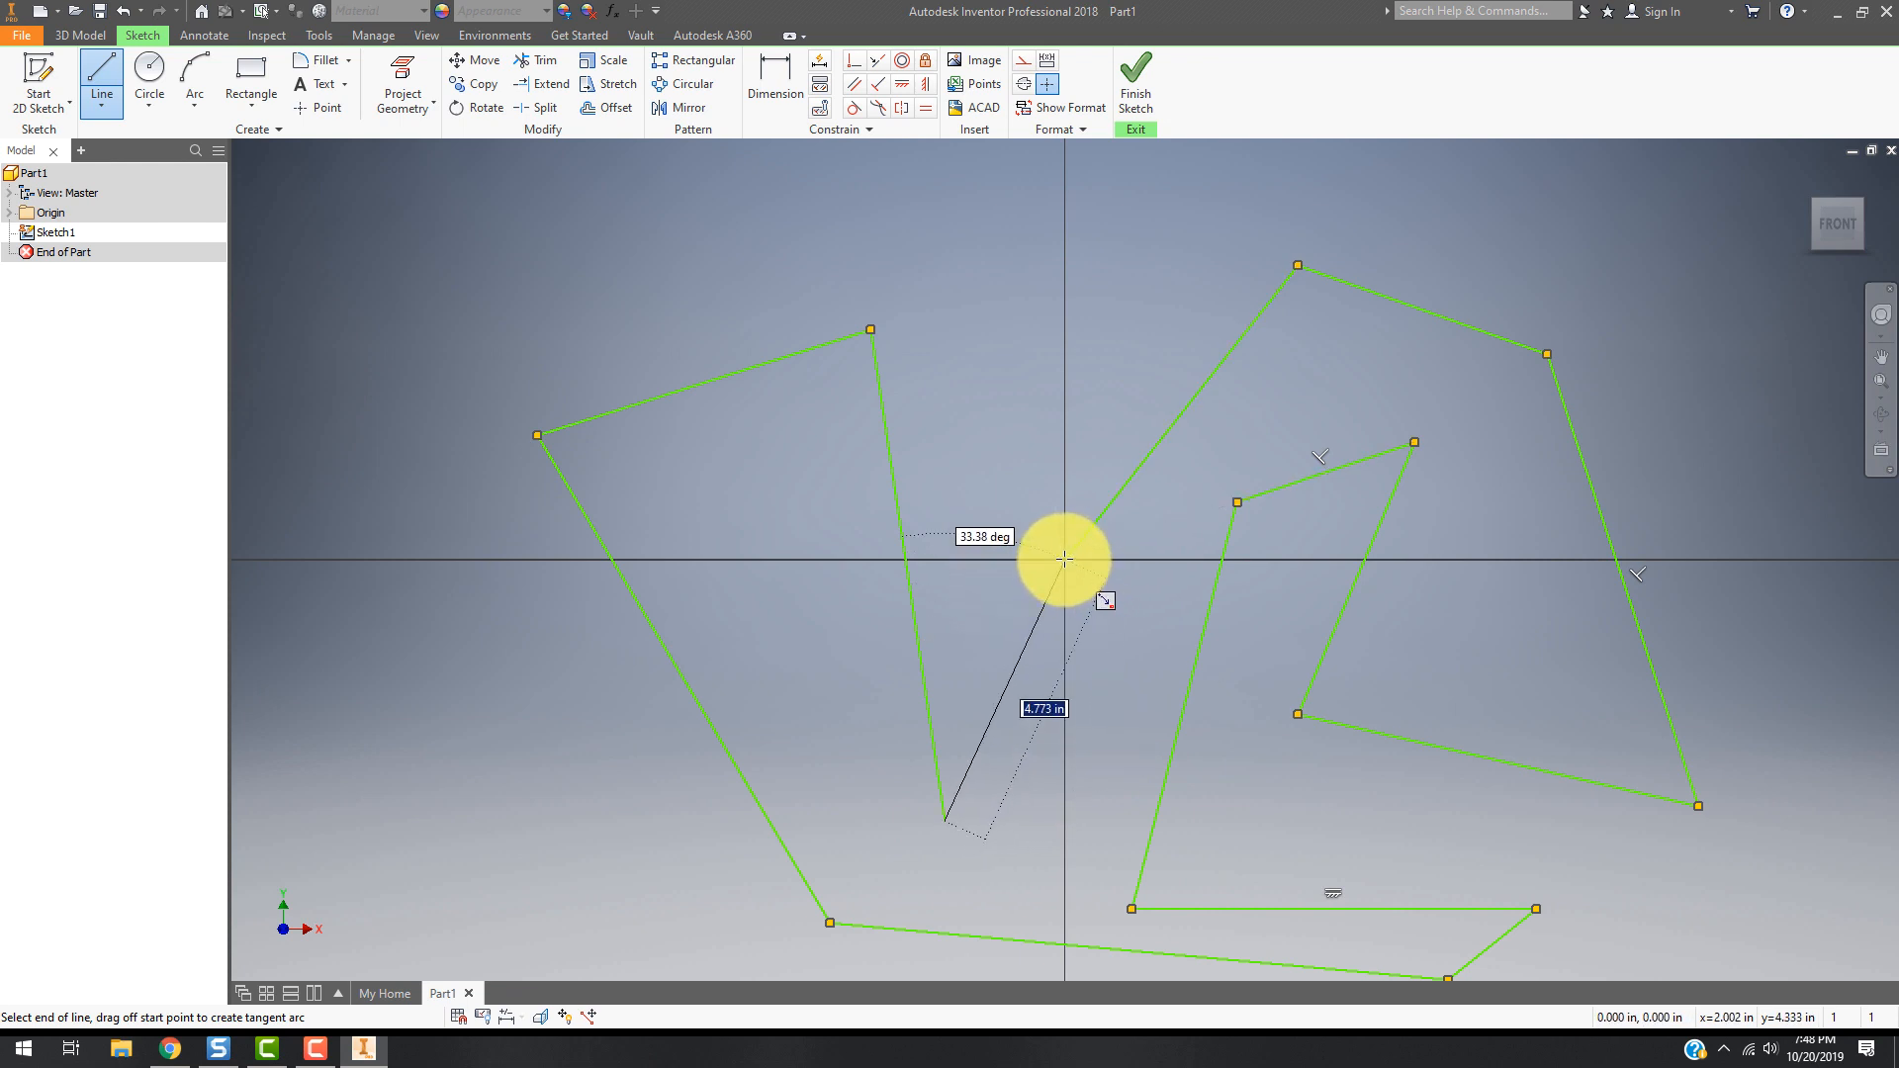
{"action": "left_click", "coordinate": [1065, 559]}
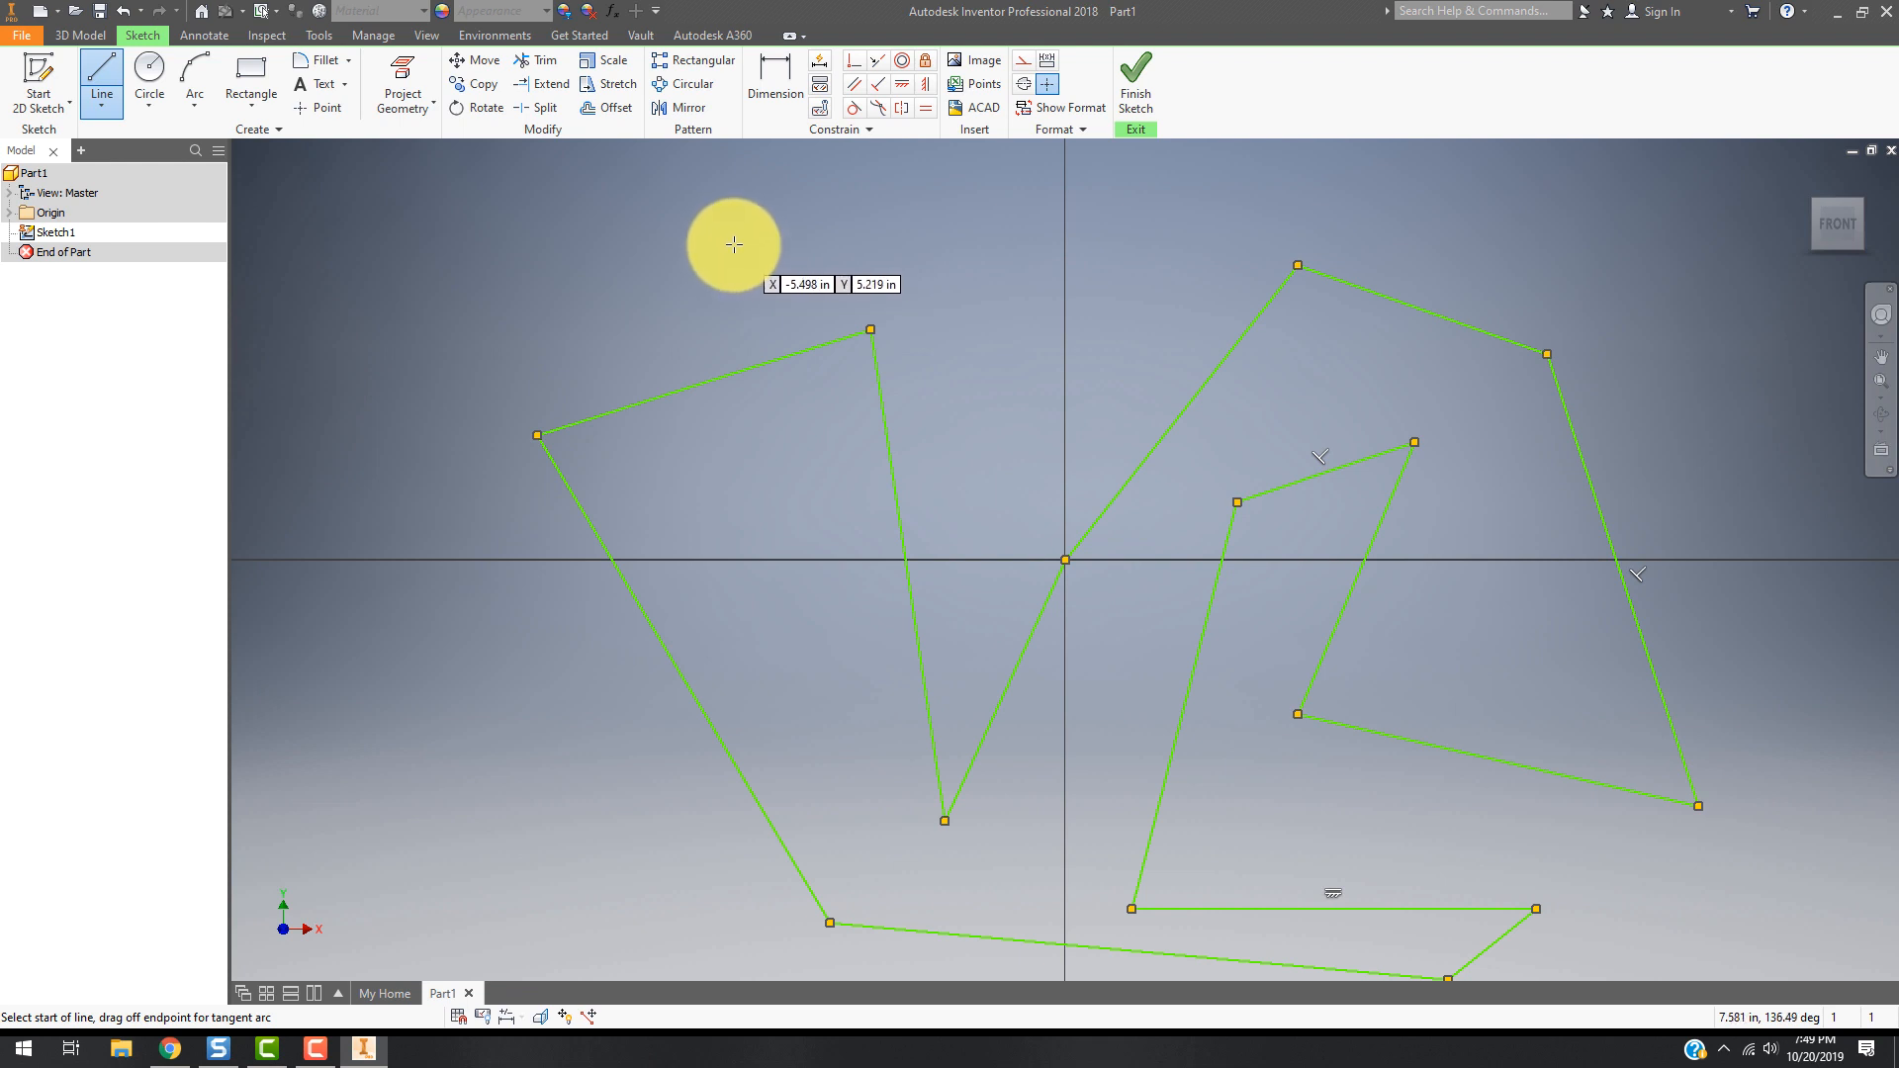
{"action": "left_click", "coordinate": [96, 65]}
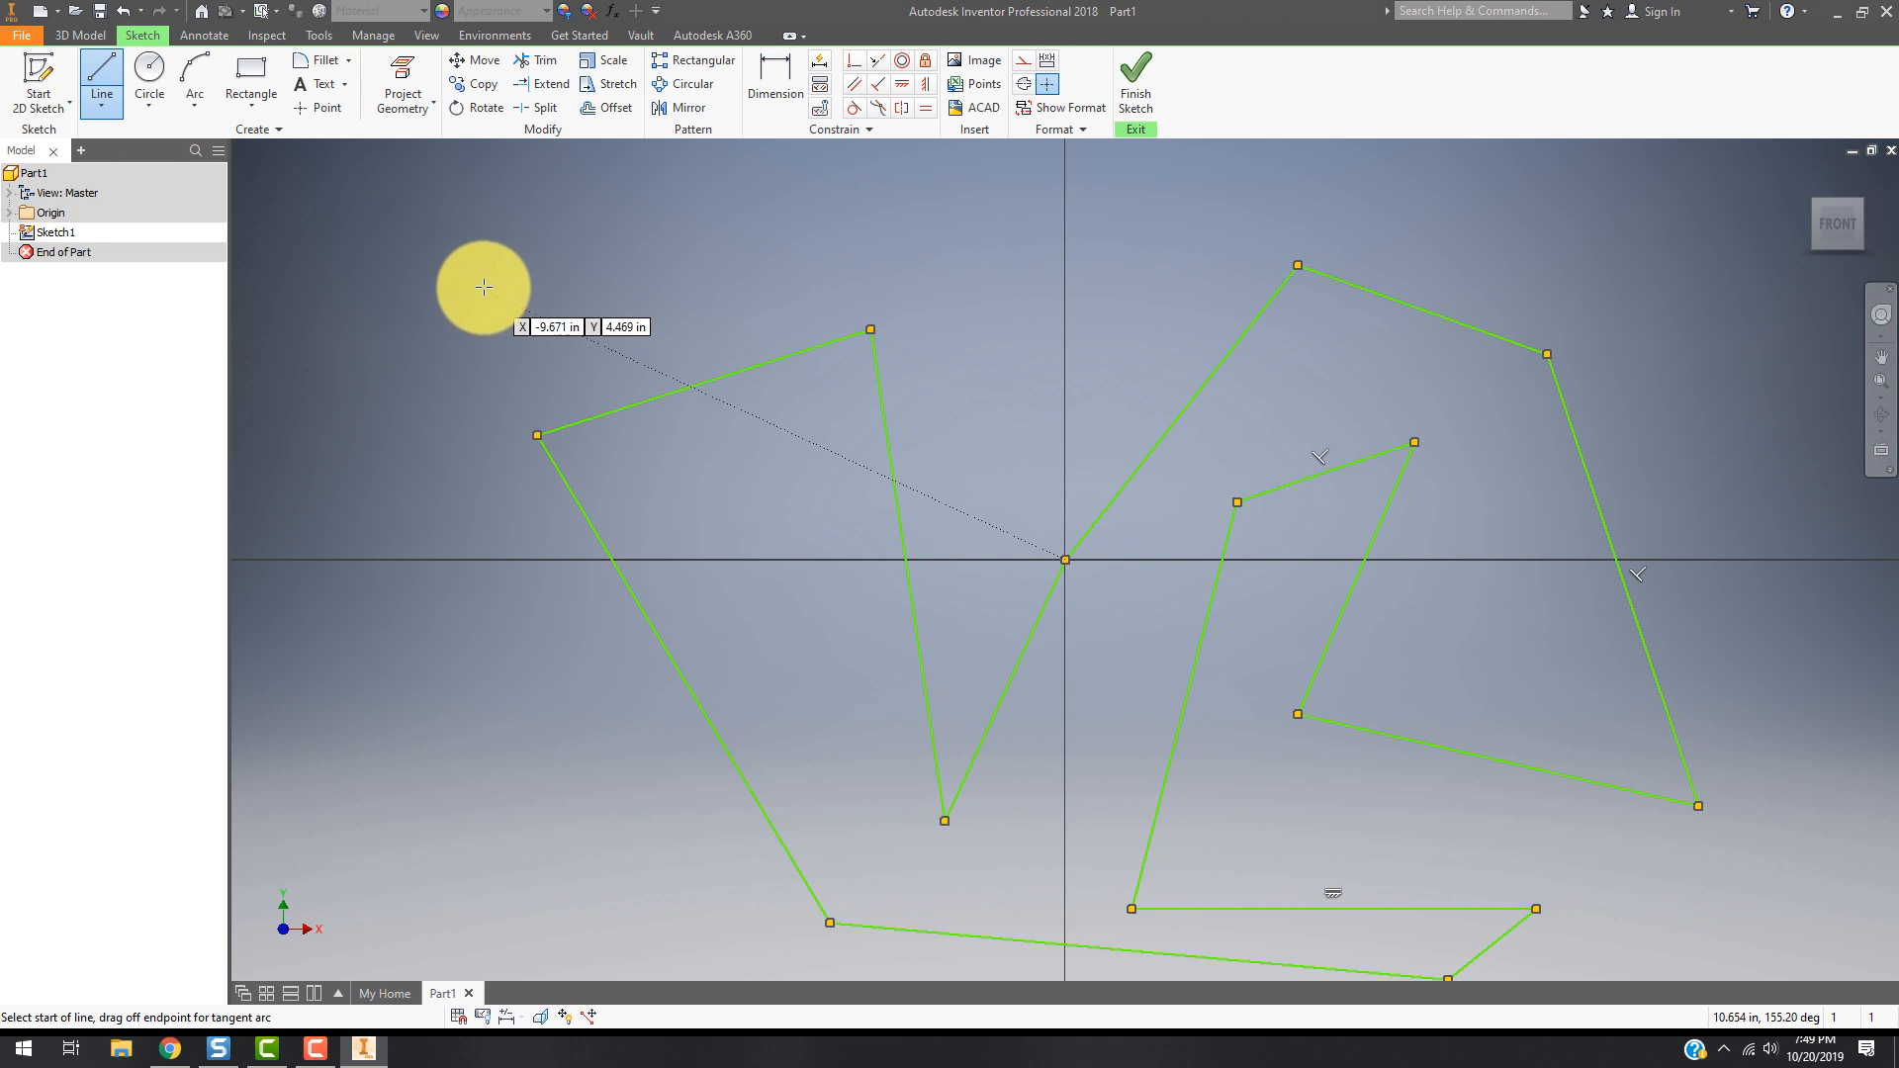
{"action": "key", "text": "Escape"}
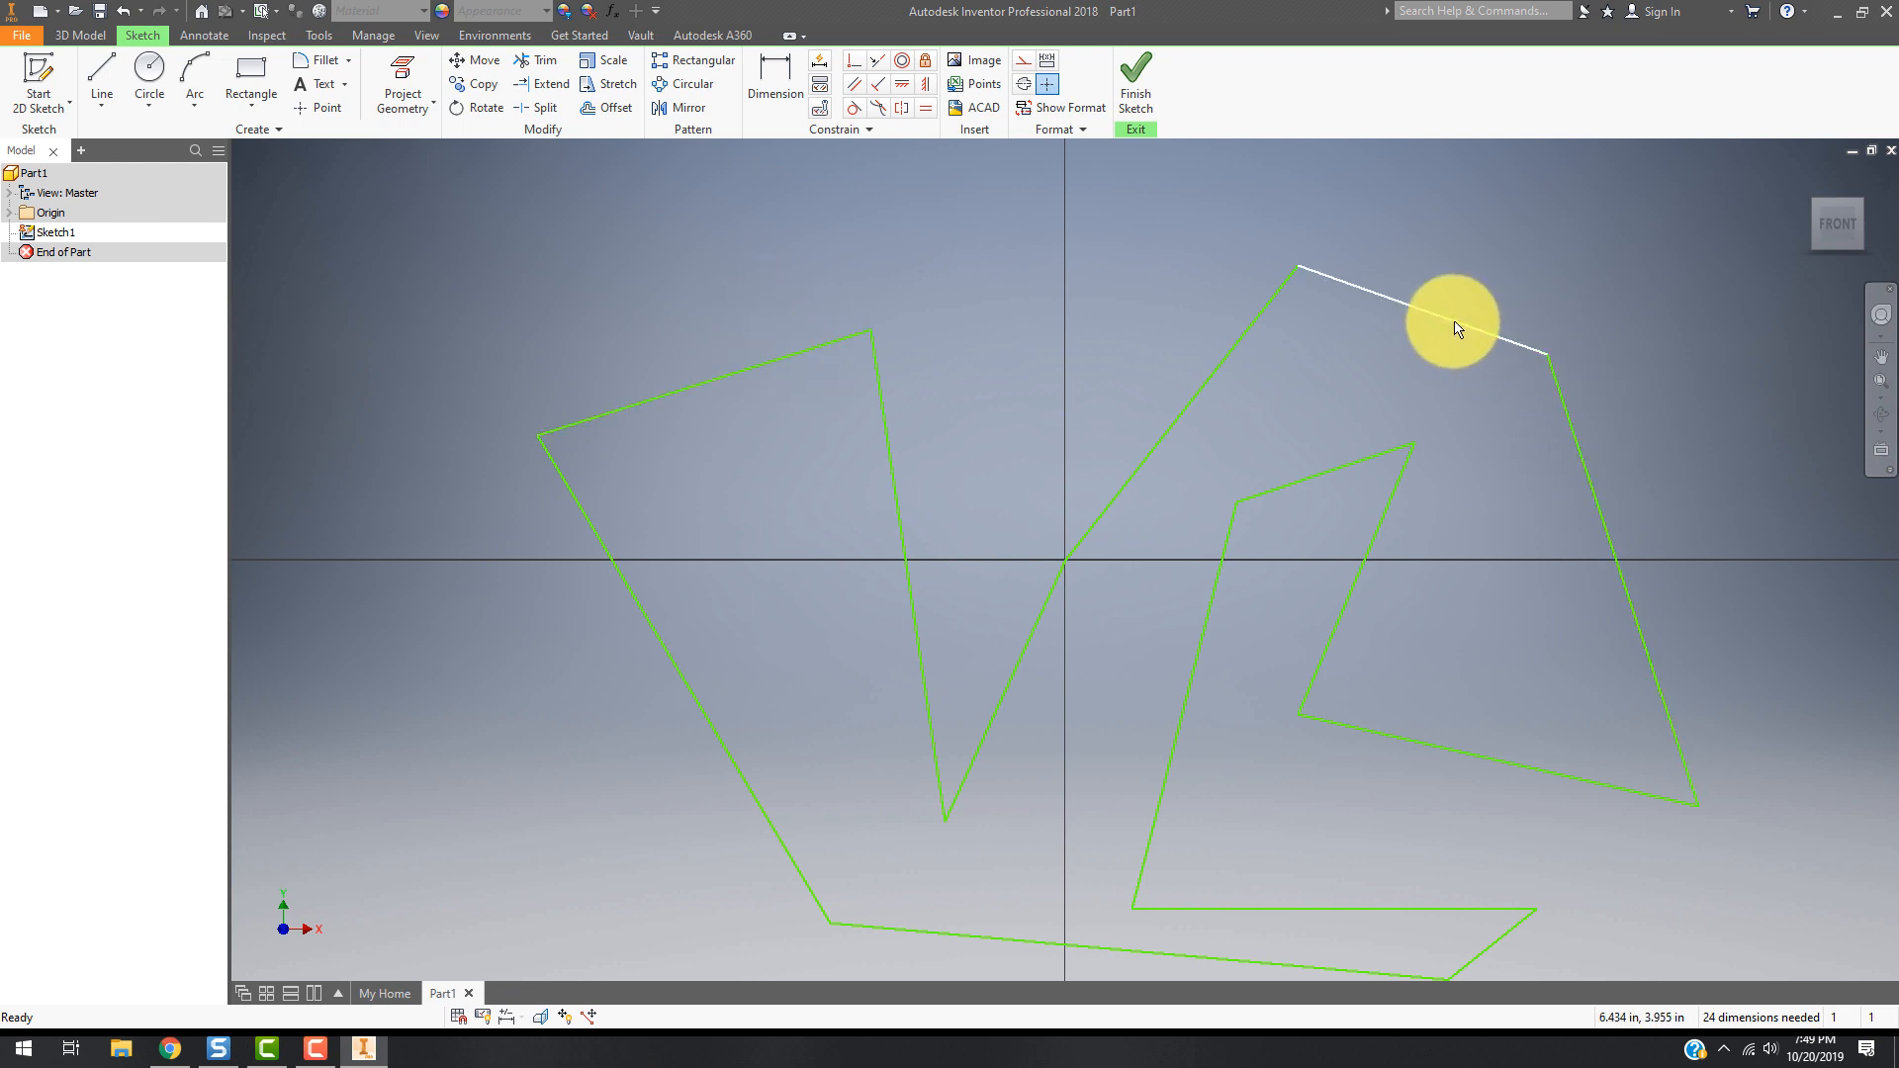
- Reshape the profile by shifting its upper-right edge slightly down and its top corner outward to the left, and finish the sketch
{"action": "mouse_move", "coordinate": [1455, 327]}
{"action": "left_mouse_down"}
{"action": "mouse_move", "coordinate": [1493, 254]}
{"action": "mouse_move", "coordinate": [1471, 348]}
{"action": "left_mouse_up"}
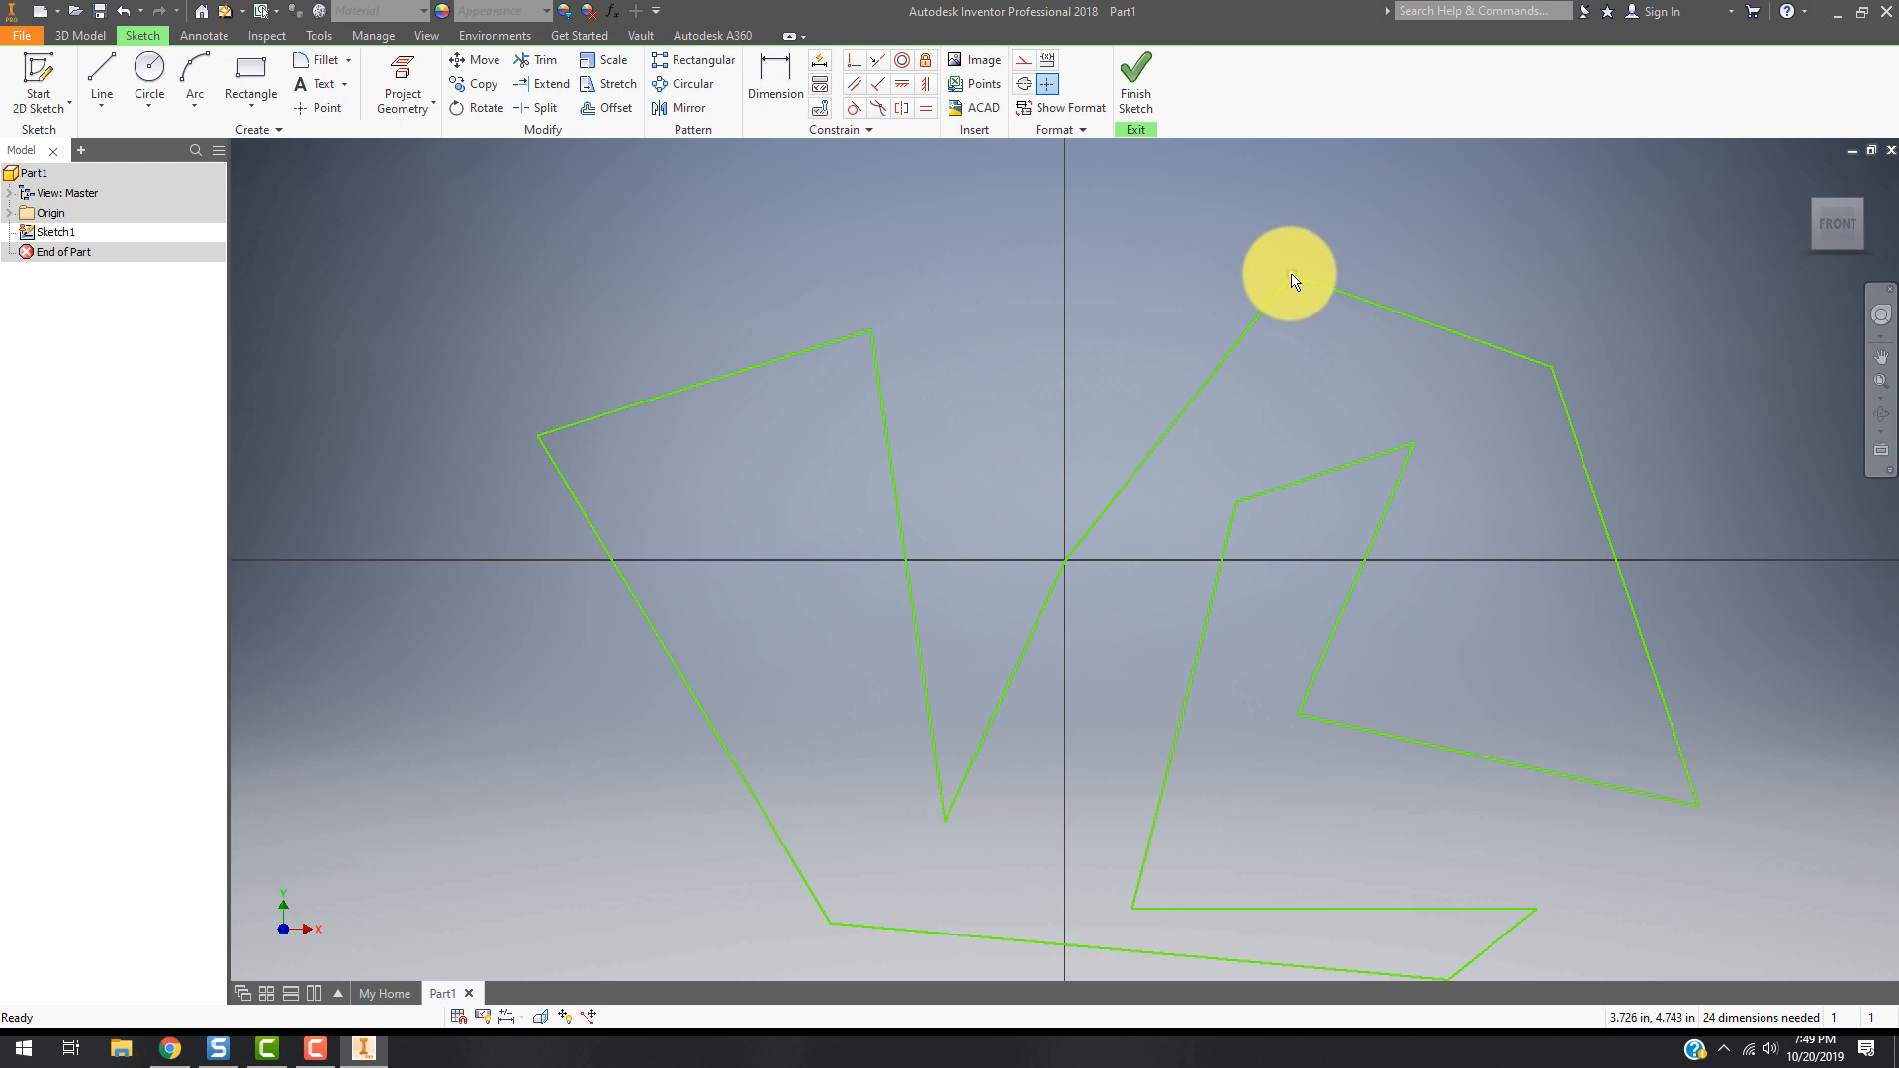
{"action": "mouse_move", "coordinate": [1289, 278]}
{"action": "left_mouse_down"}
{"action": "mouse_move", "coordinate": [1251, 263]}
{"action": "mouse_move", "coordinate": [1189, 281]}
{"action": "mouse_move", "coordinate": [1241, 259]}
{"action": "mouse_move", "coordinate": [1203, 253]}
{"action": "left_mouse_up"}
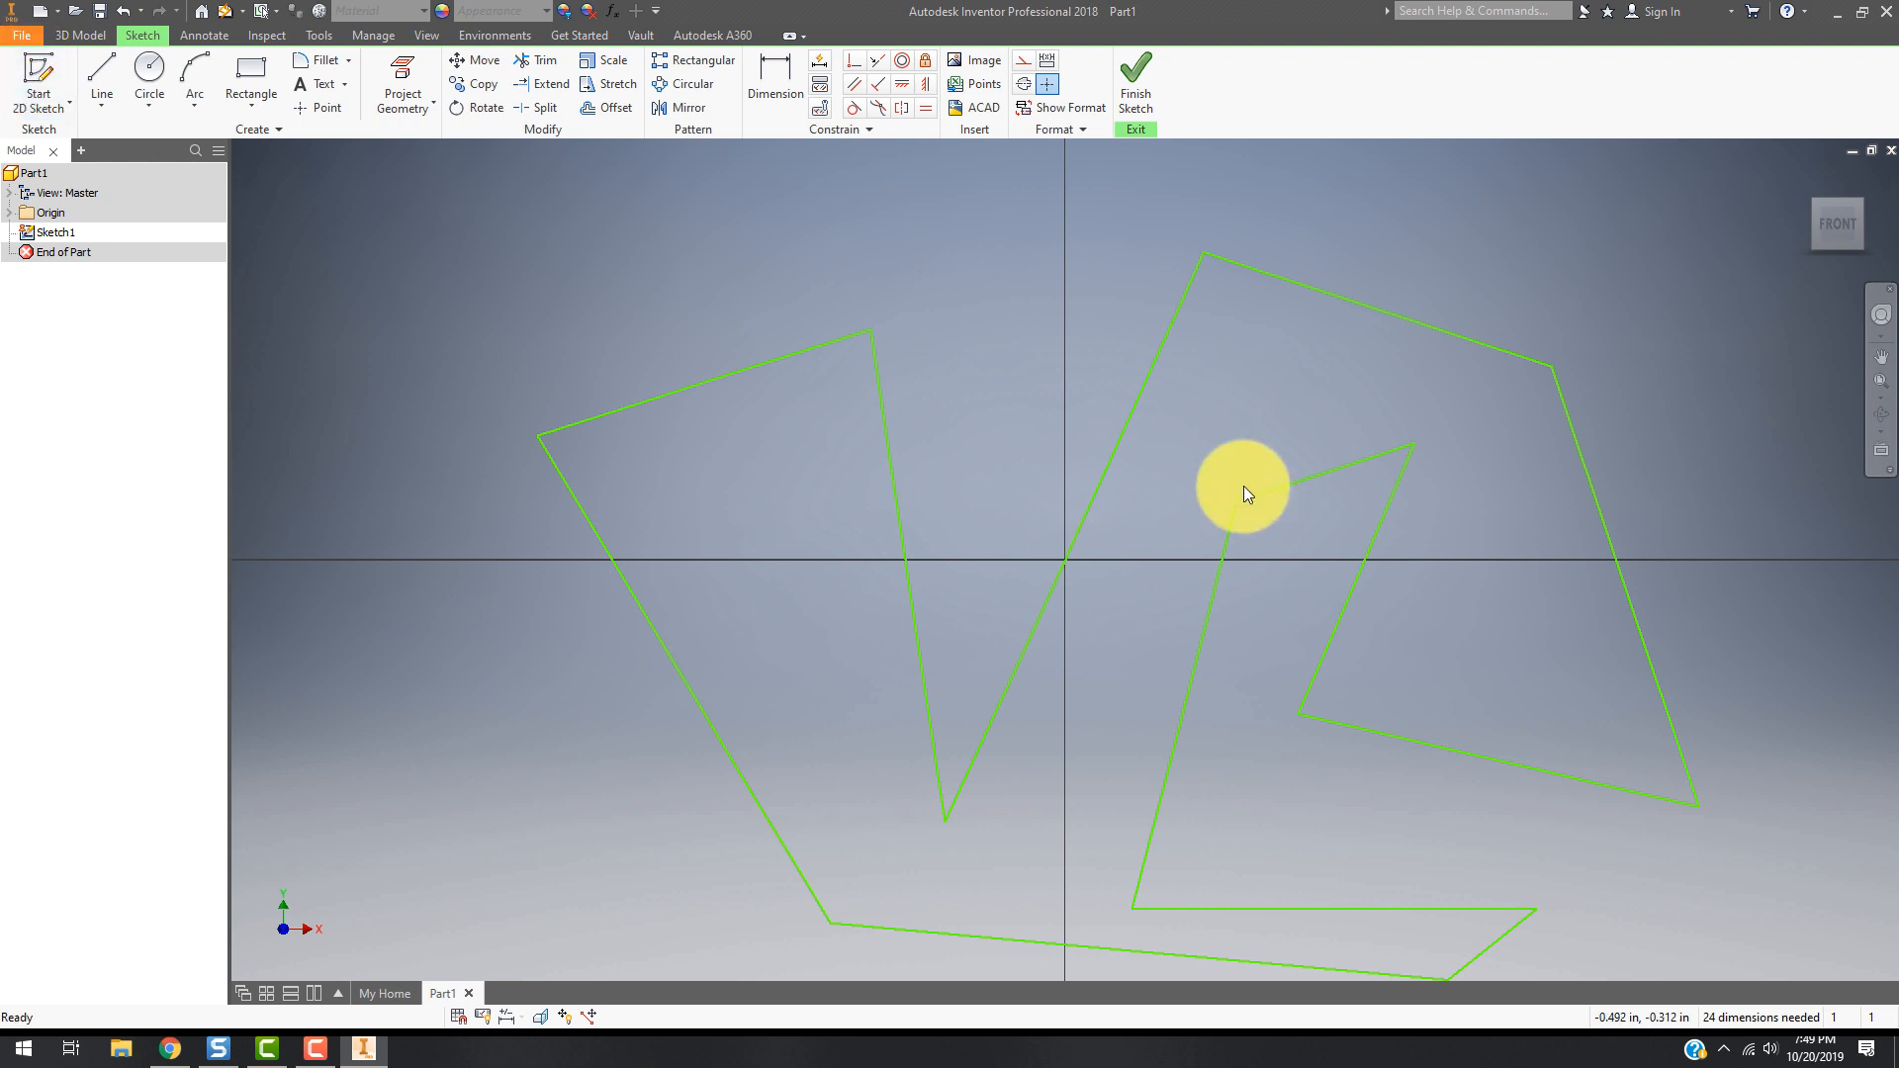
{"action": "left_click", "coordinate": [1137, 71]}
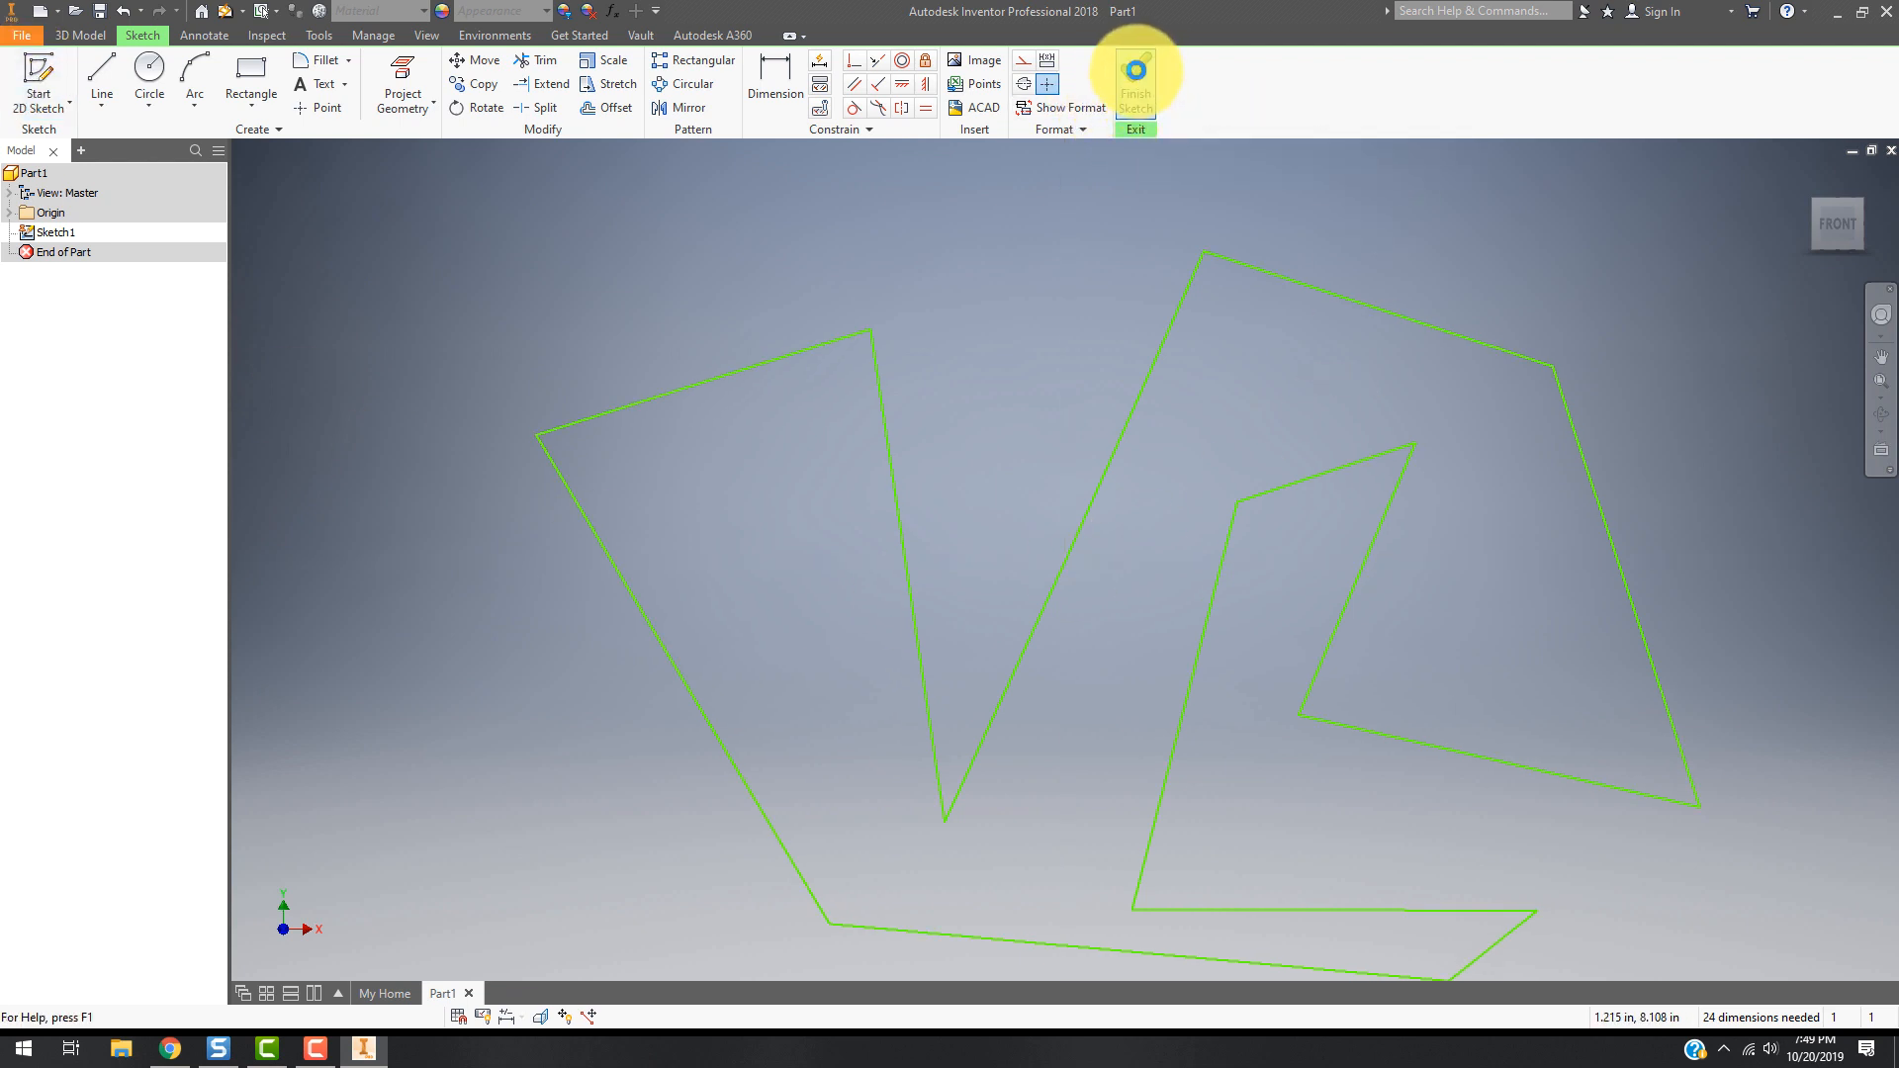
- Extrude the closed profile 7.750 in toward the front as a solid
{"action": "left_click", "coordinate": [1832, 216]}
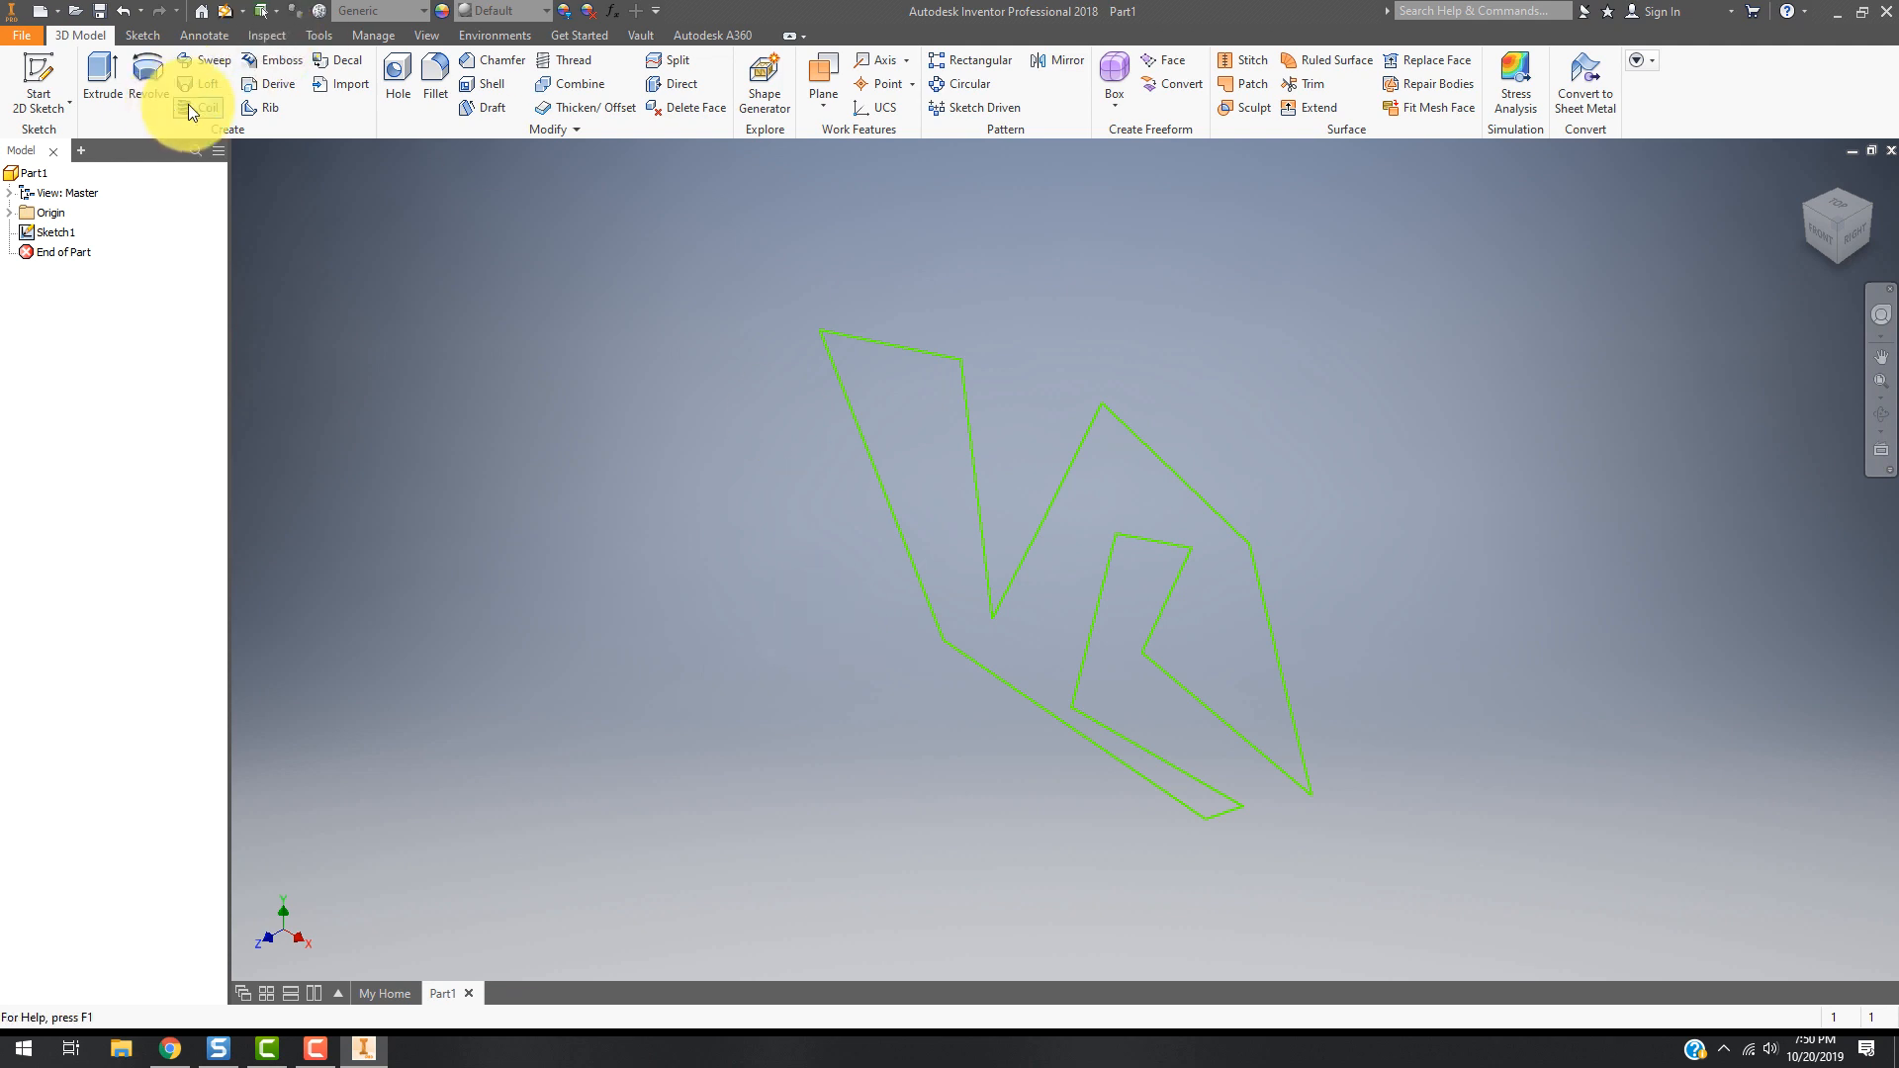
{"action": "left_click", "coordinate": [103, 81]}
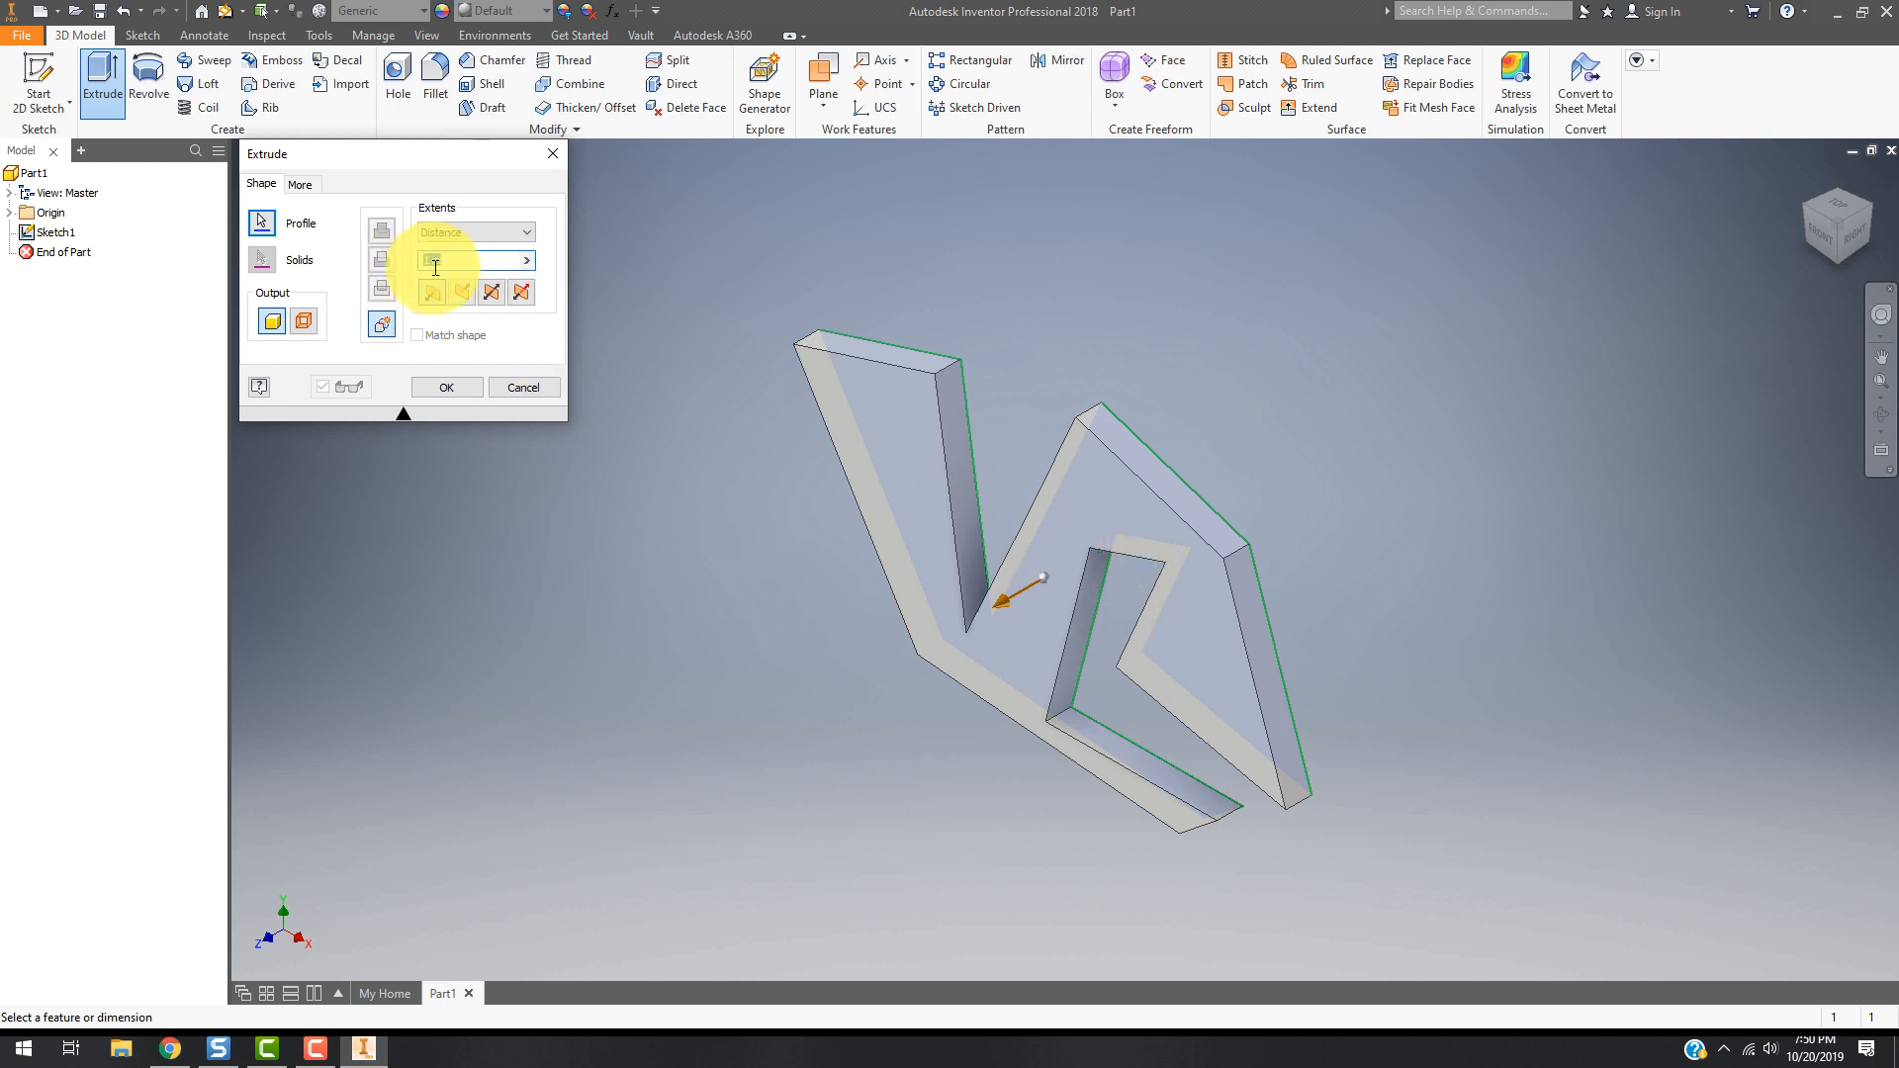
{"action": "left_click_drag", "start_coordinate": [1001, 601], "coordinate": [823, 692]}
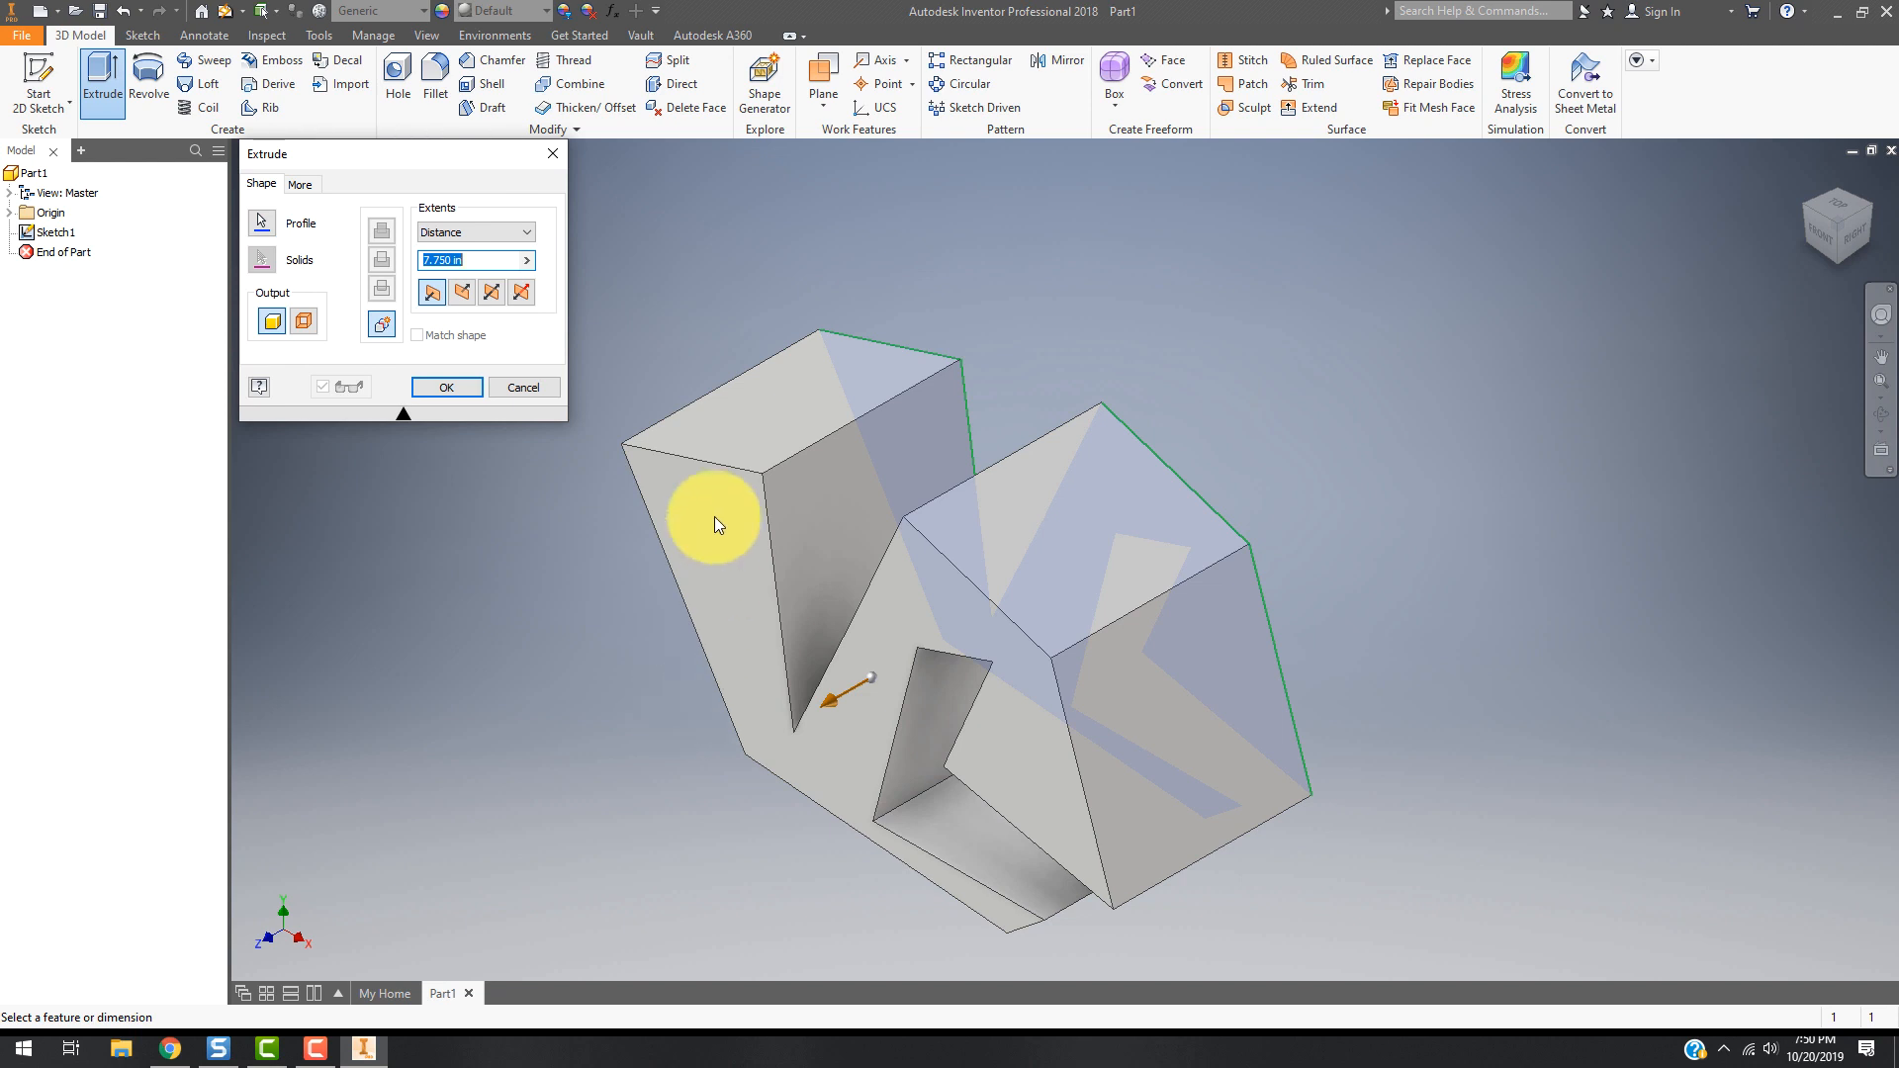
{"action": "left_click", "coordinate": [447, 388]}
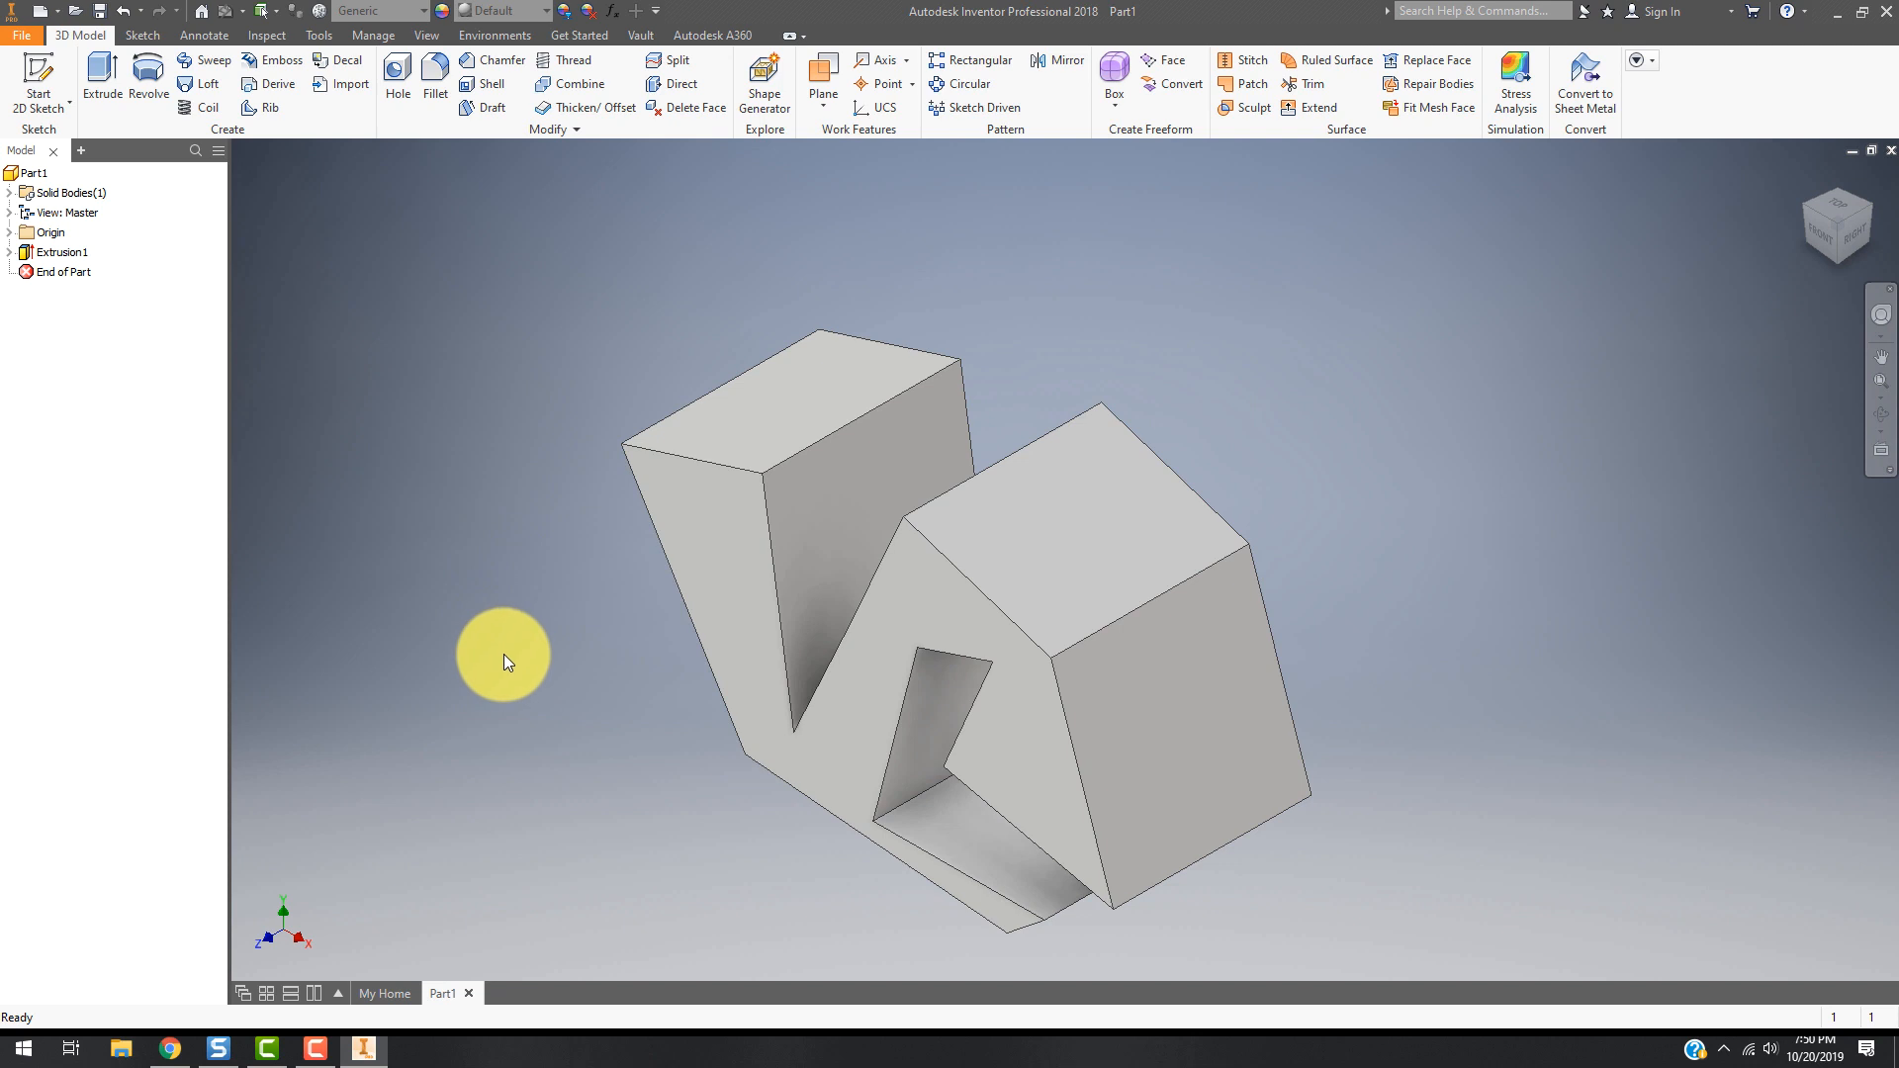
- Inspect the extruded solid from several angles and return to the isometric home view
{"action": "middle_click_drag", "start_coordinate": [503, 655], "coordinate": [606, 639], "text": "shift"}
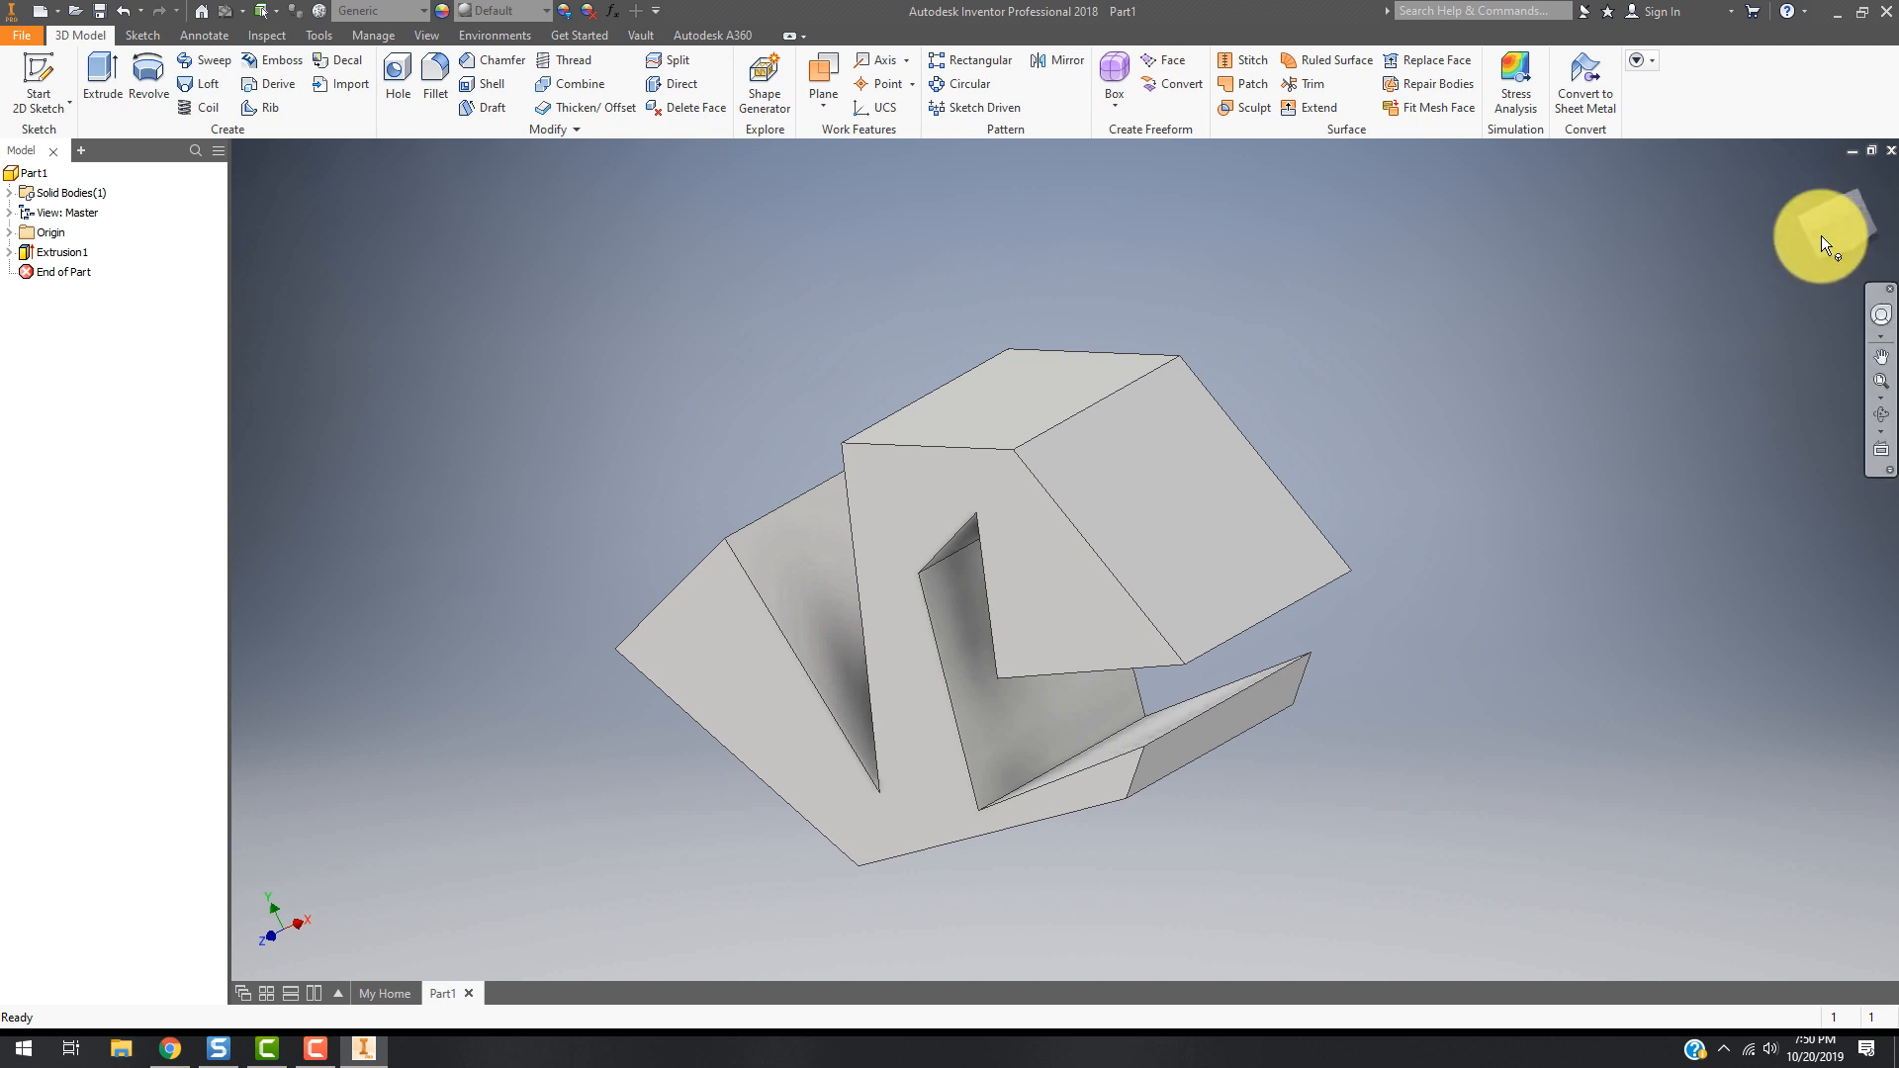
{"action": "mouse_move", "coordinate": [1826, 222]}
{"action": "left_mouse_down"}
{"action": "mouse_move", "coordinate": [1878, 234]}
{"action": "mouse_move", "coordinate": [1848, 221]}
{"action": "left_mouse_up"}
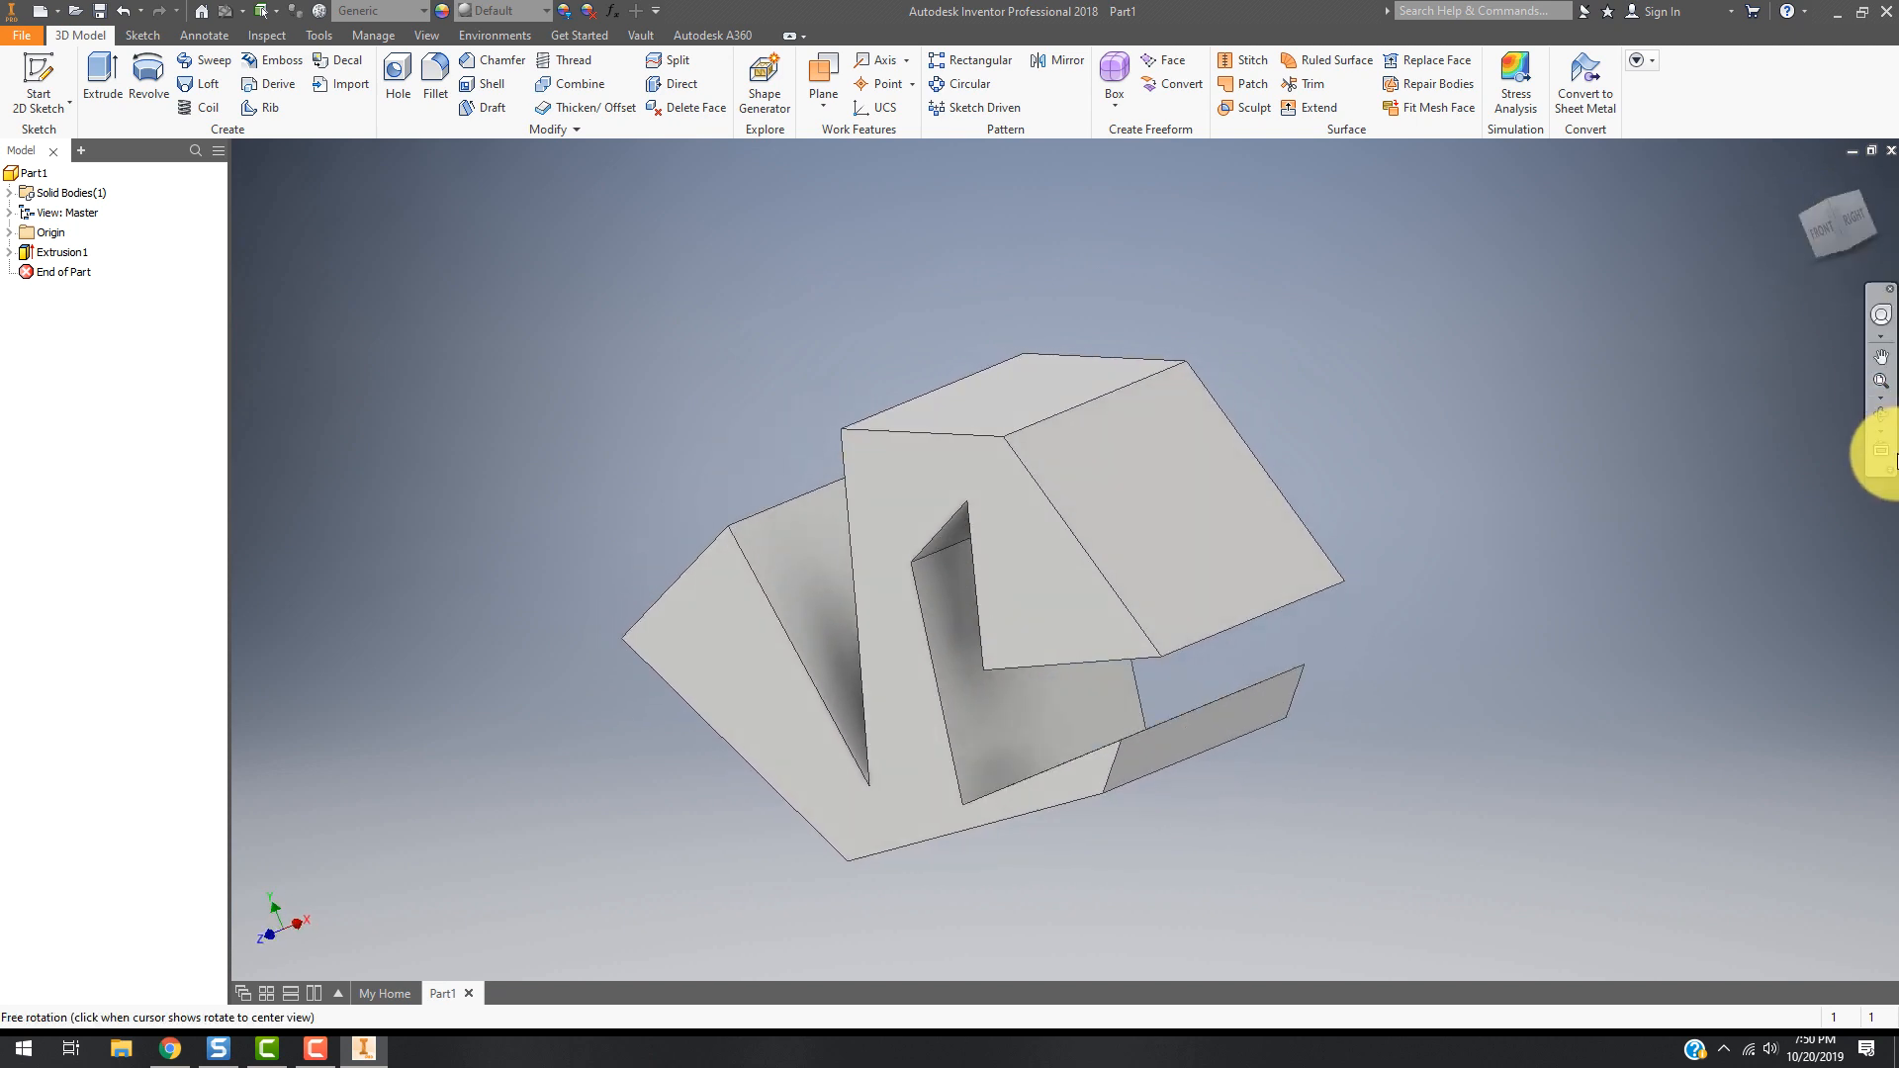
{"action": "left_click", "coordinate": [1882, 418]}
{"action": "left_click_drag", "start_coordinate": [1095, 534], "coordinate": [1107, 492]}
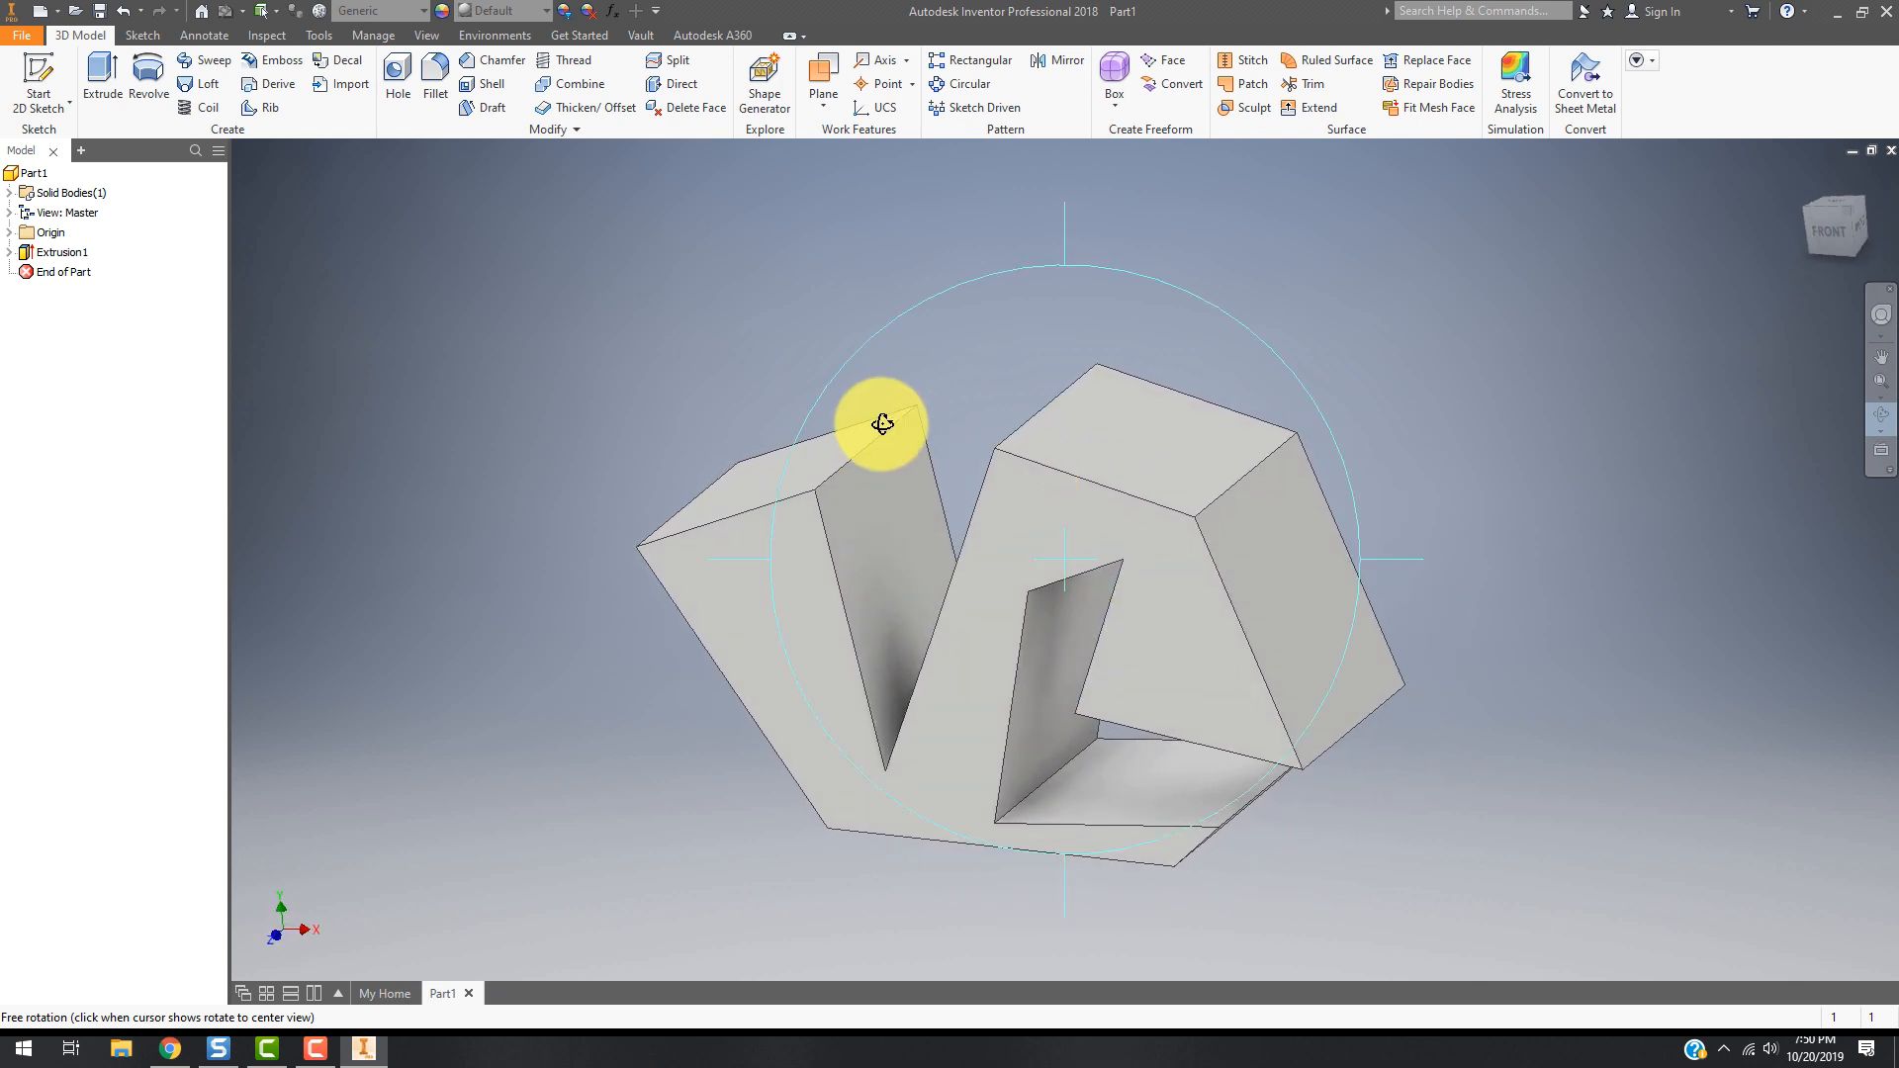
{"action": "key", "text": "Escape"}
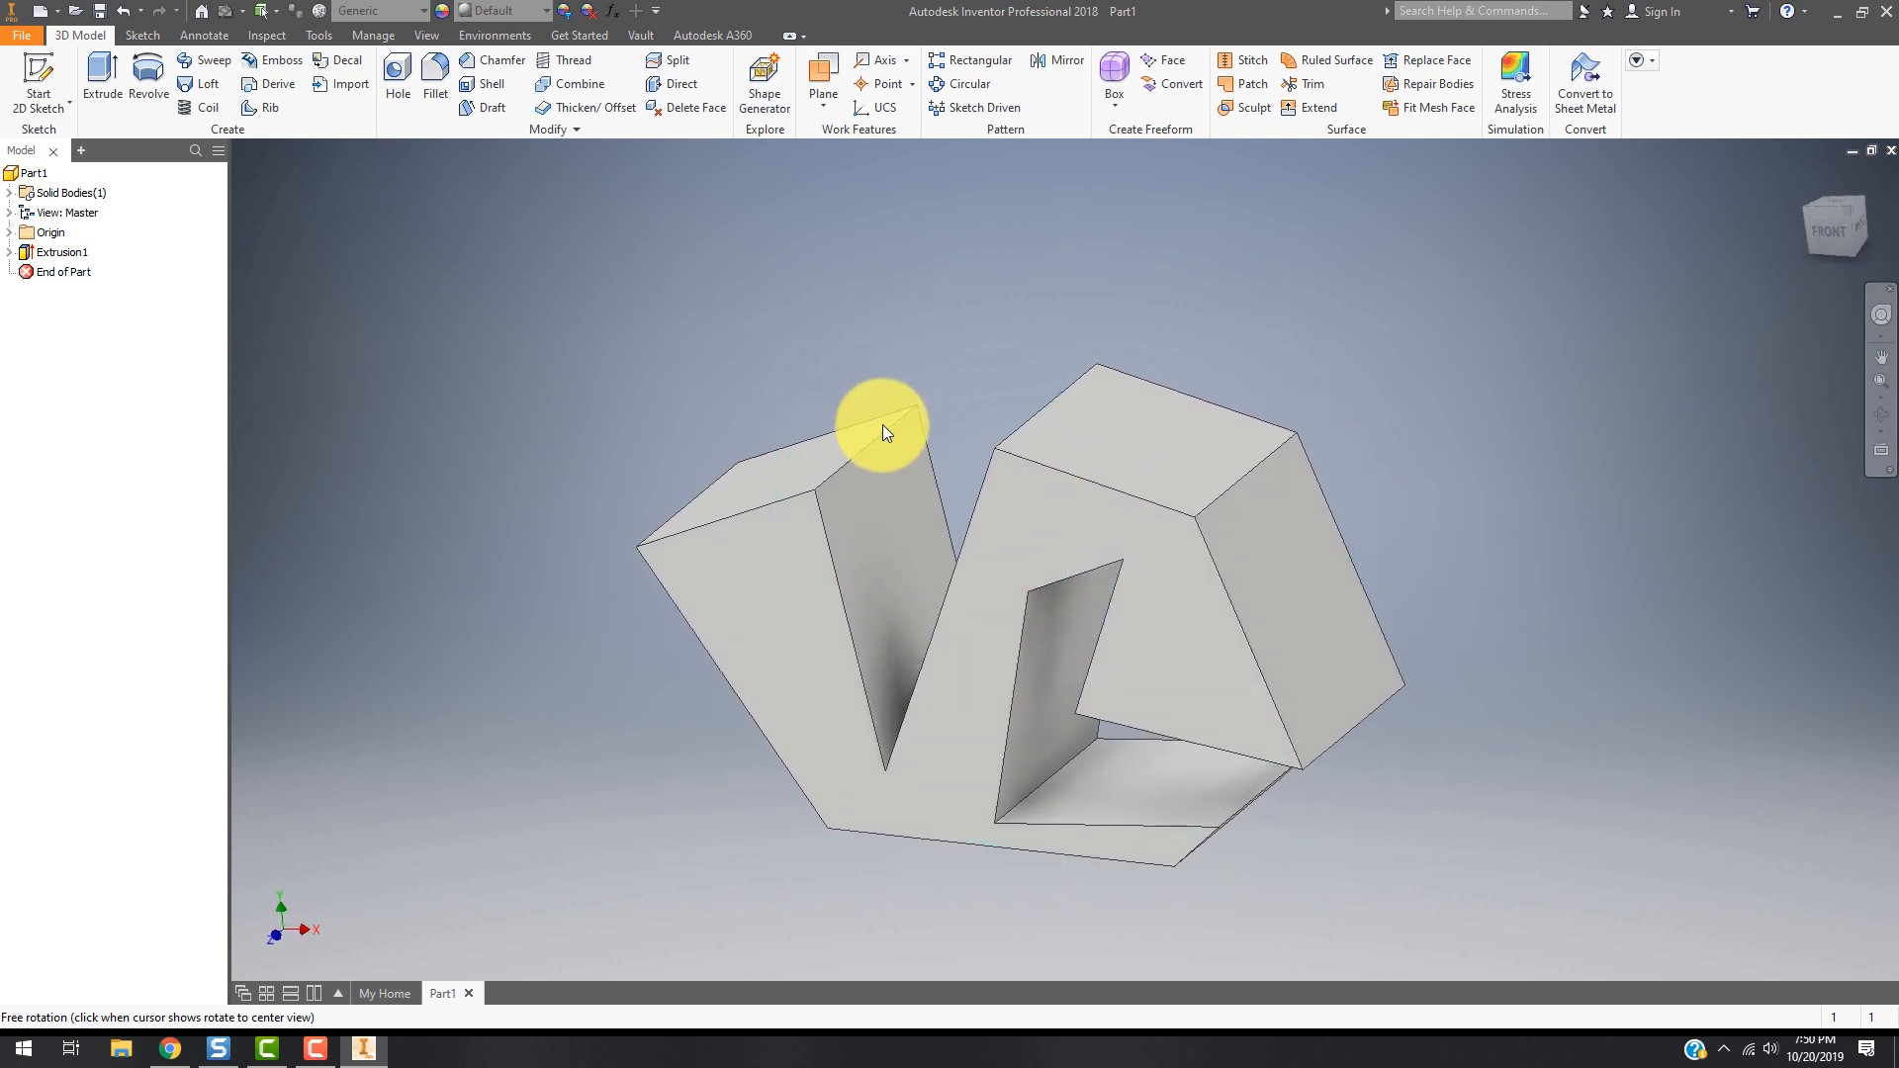
{"action": "left_click", "coordinate": [1849, 212]}
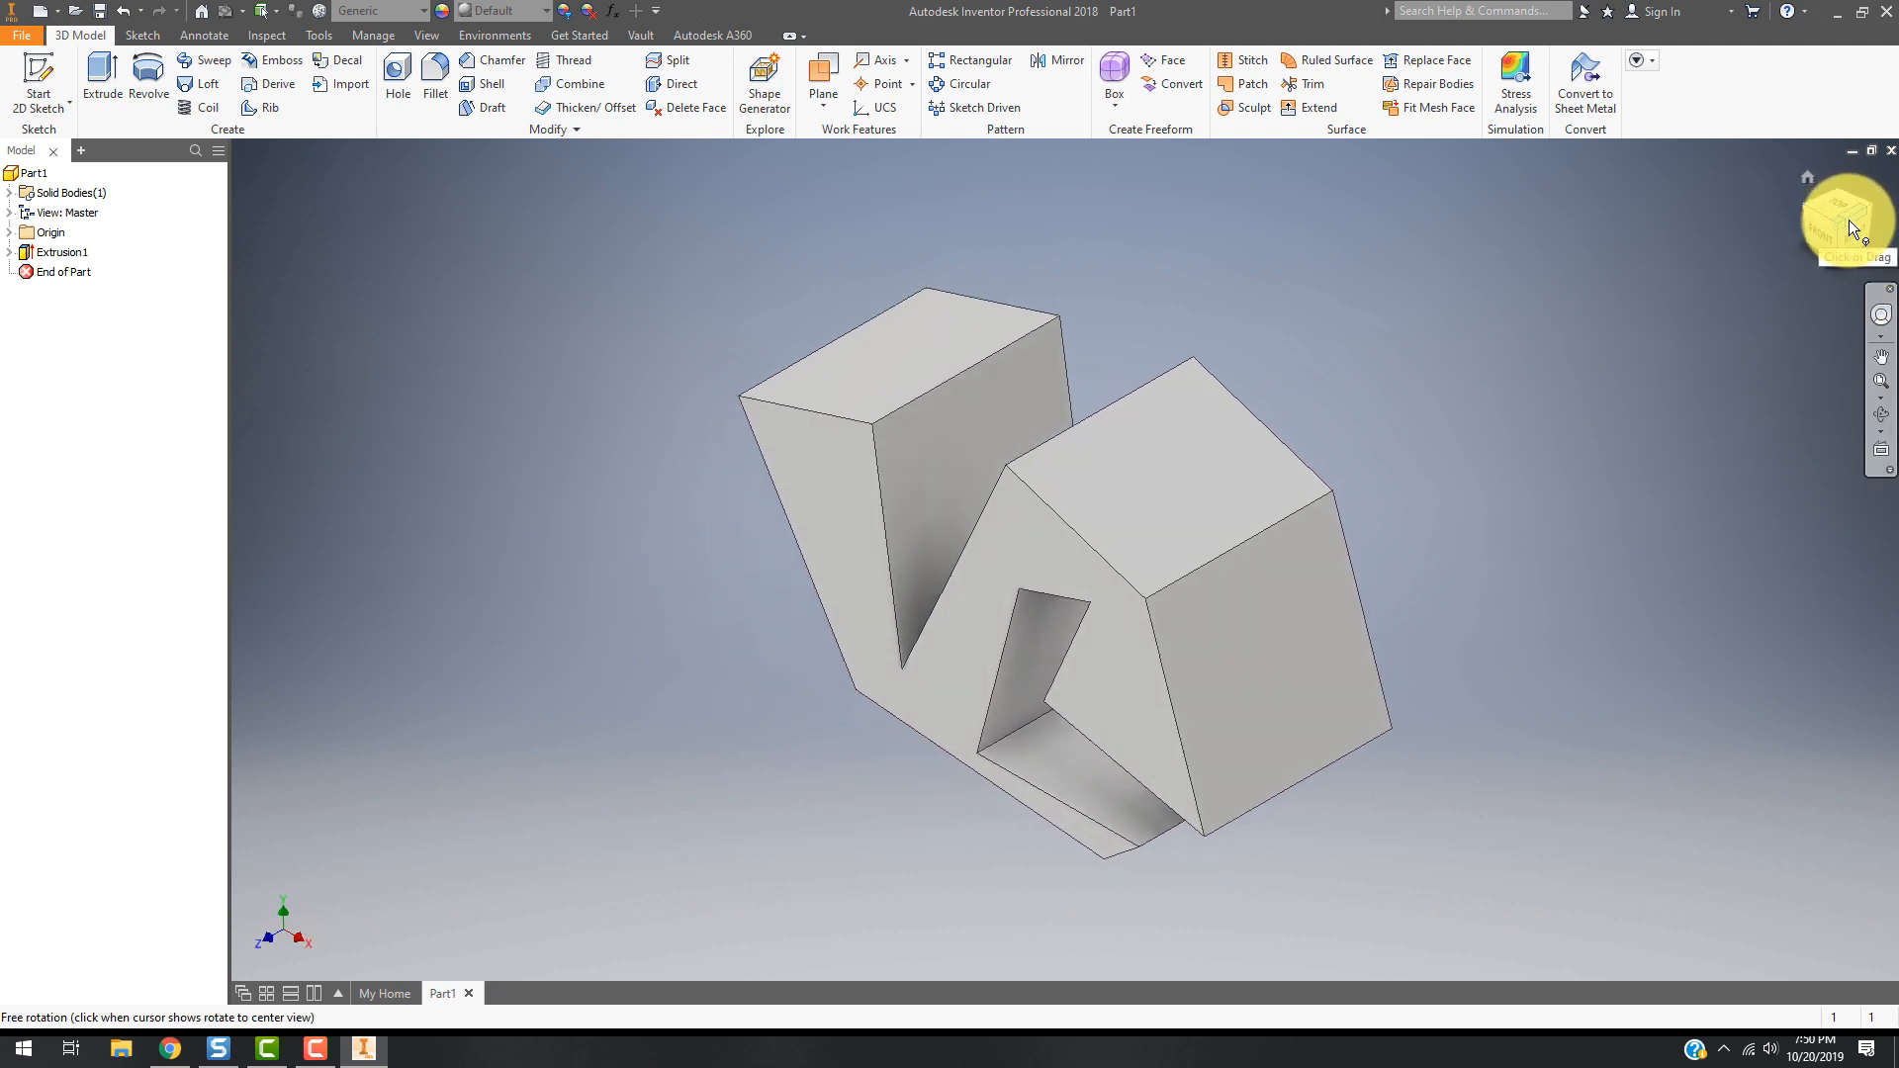